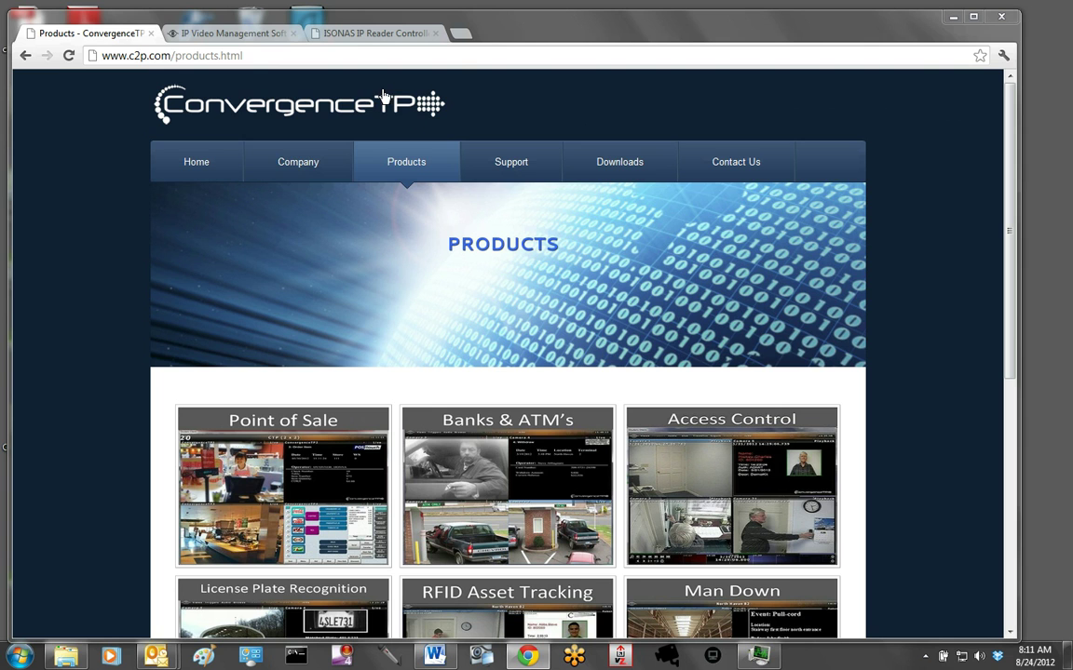
# - Browse the OnSSI homepage carousel, then bring up the ISONAS IP Reader Controller specs page
pyautogui.click(228, 34)
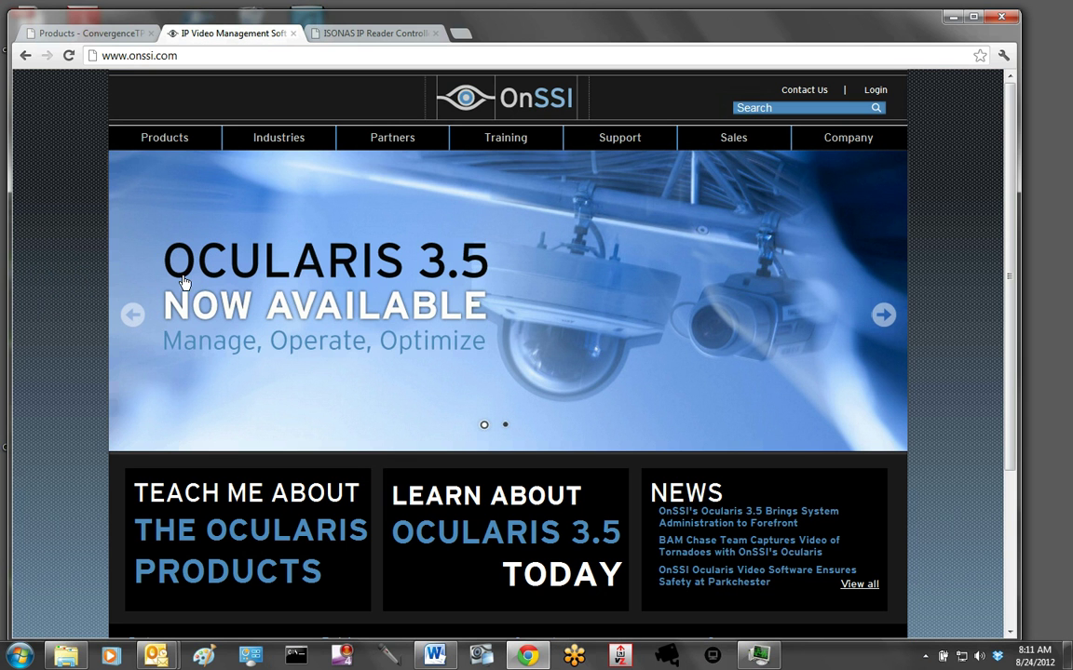
pyautogui.click(133, 318)
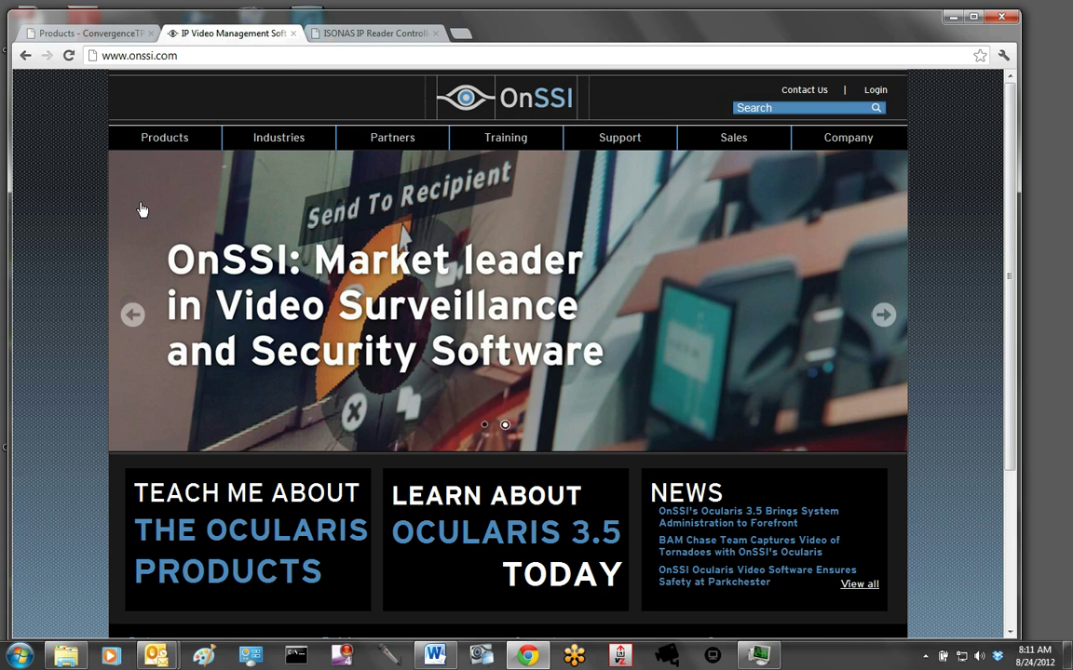
pyautogui.click(339, 34)
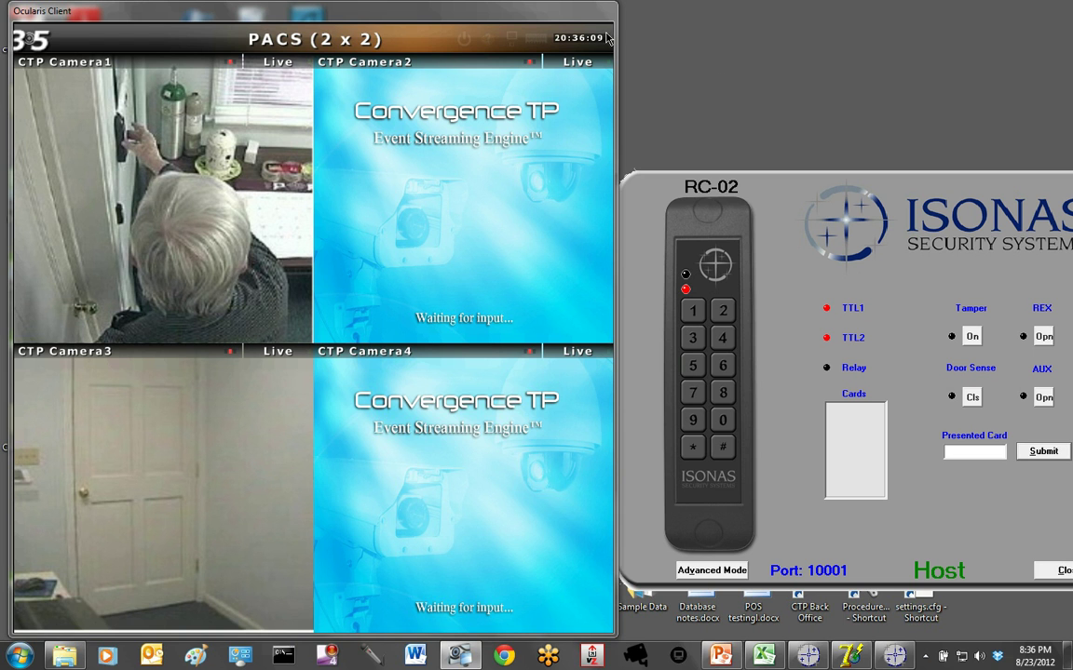
pyautogui.moveTo(504, 17)
pyautogui.moveTo(305, 200)
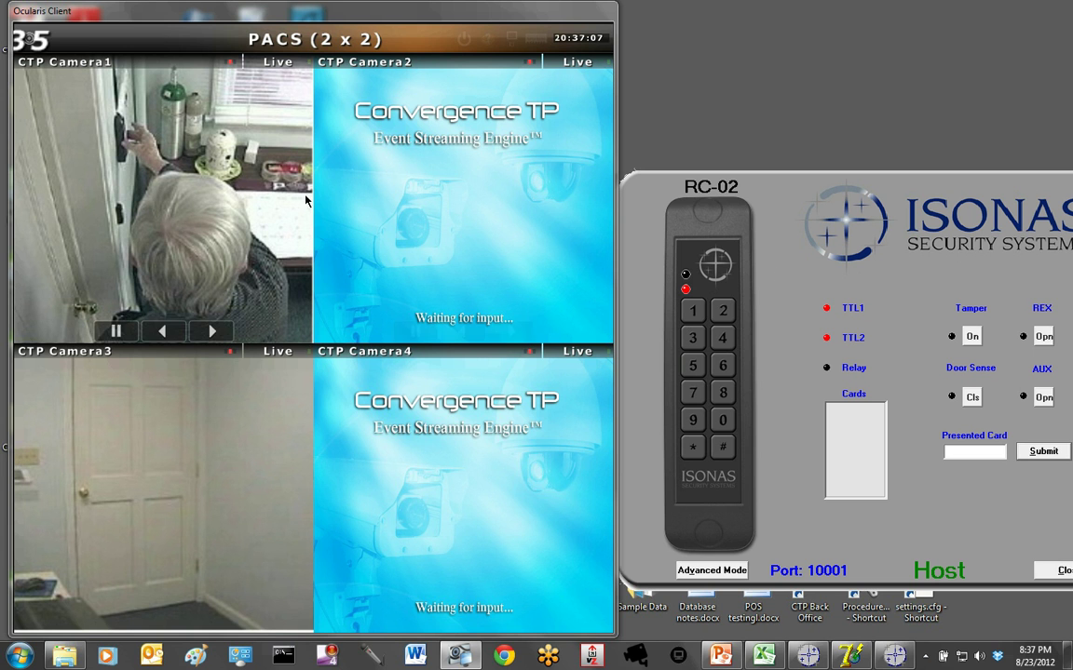
pyautogui.moveTo(463, 534)
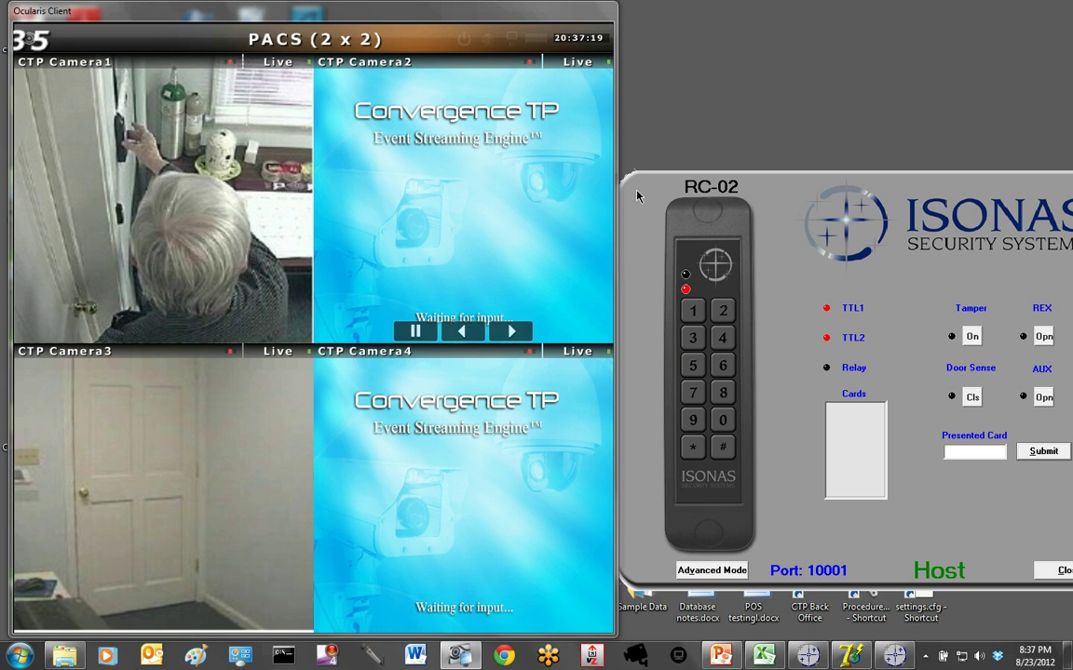
pyautogui.click(973, 451)
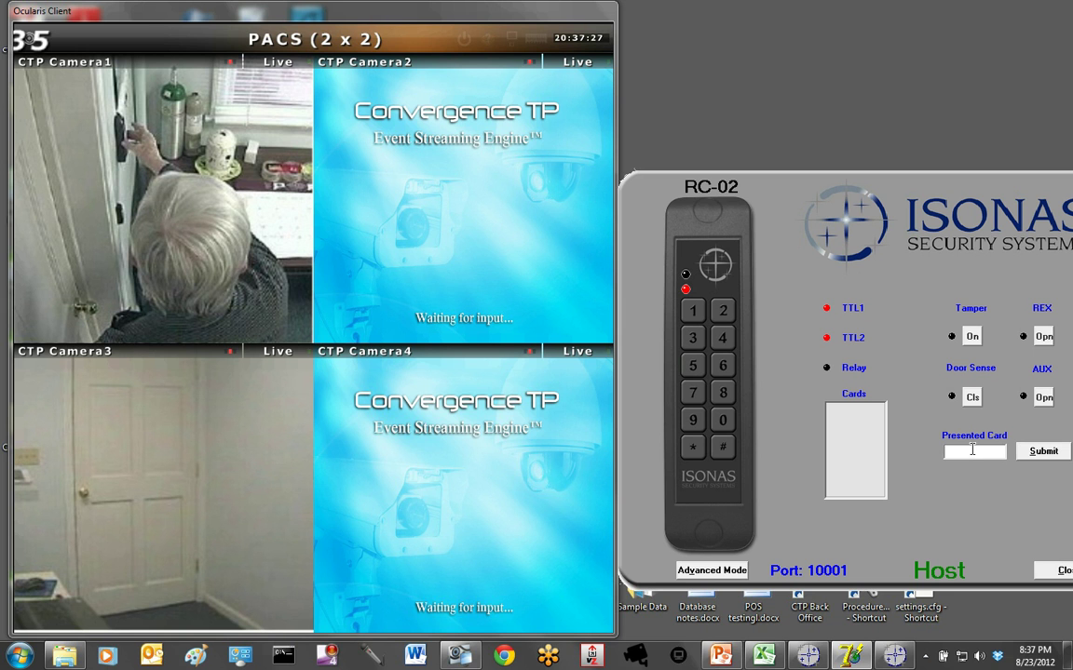
pyautogui.press('Return')
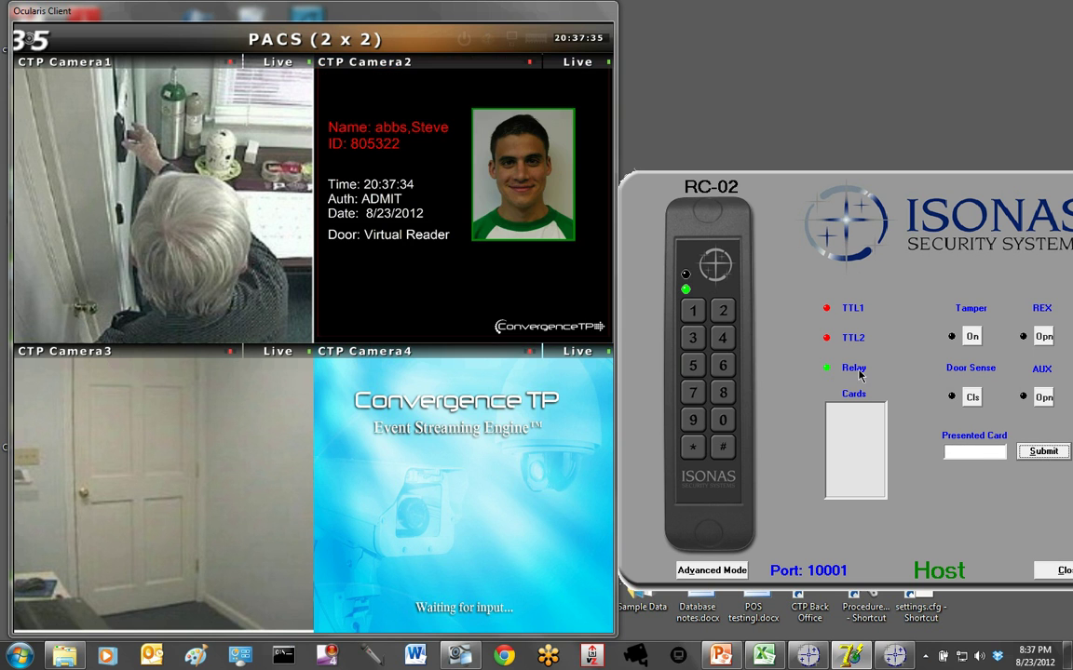
pyautogui.moveTo(488, 245)
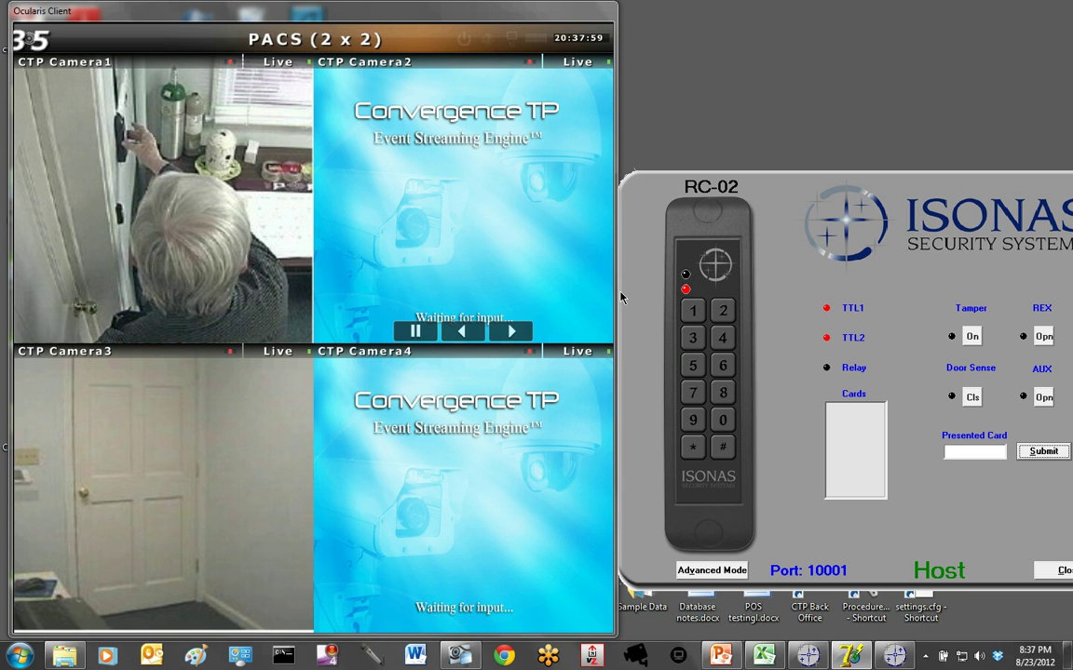
pyautogui.click(972, 453)
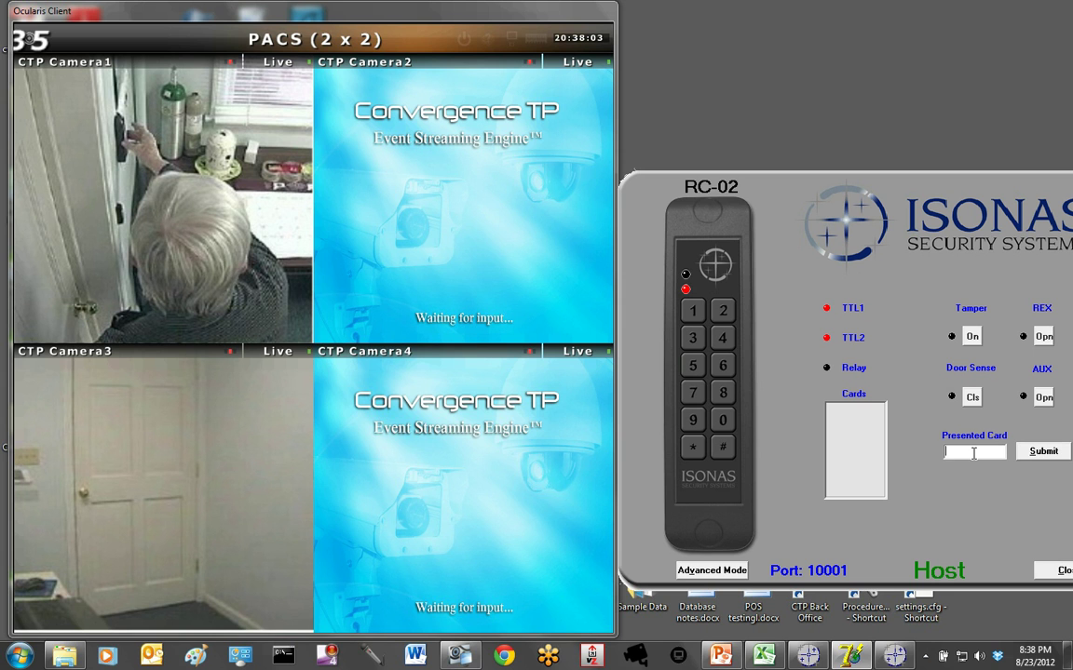
pyautogui.click(1044, 451)
pyautogui.moveTo(545, 230)
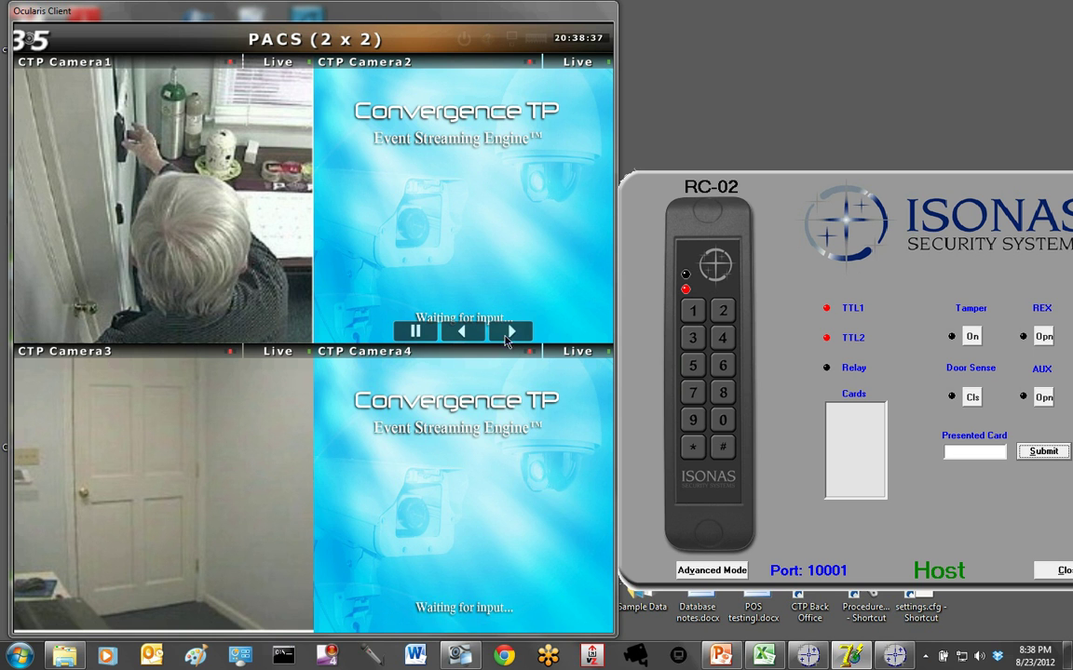
pyautogui.click(975, 453)
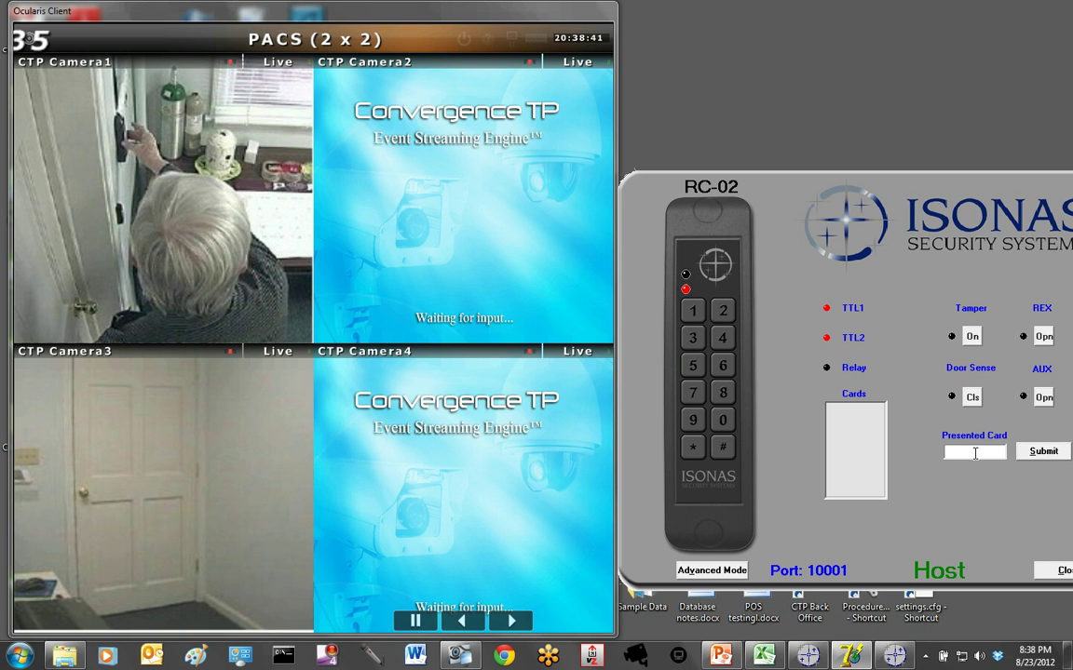
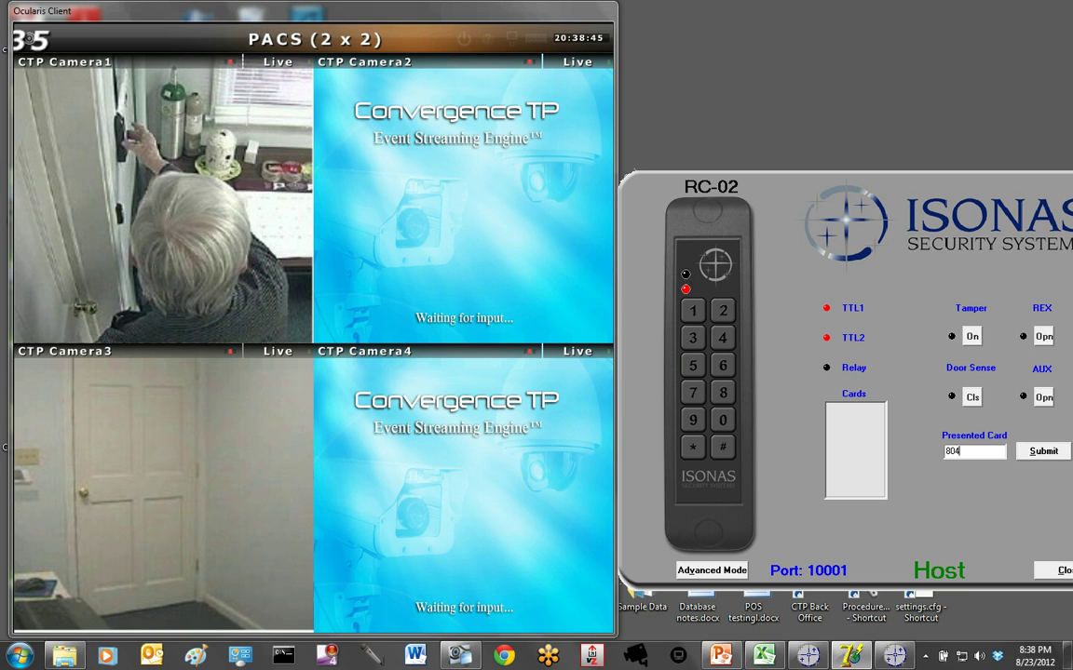
pyautogui.click(1044, 453)
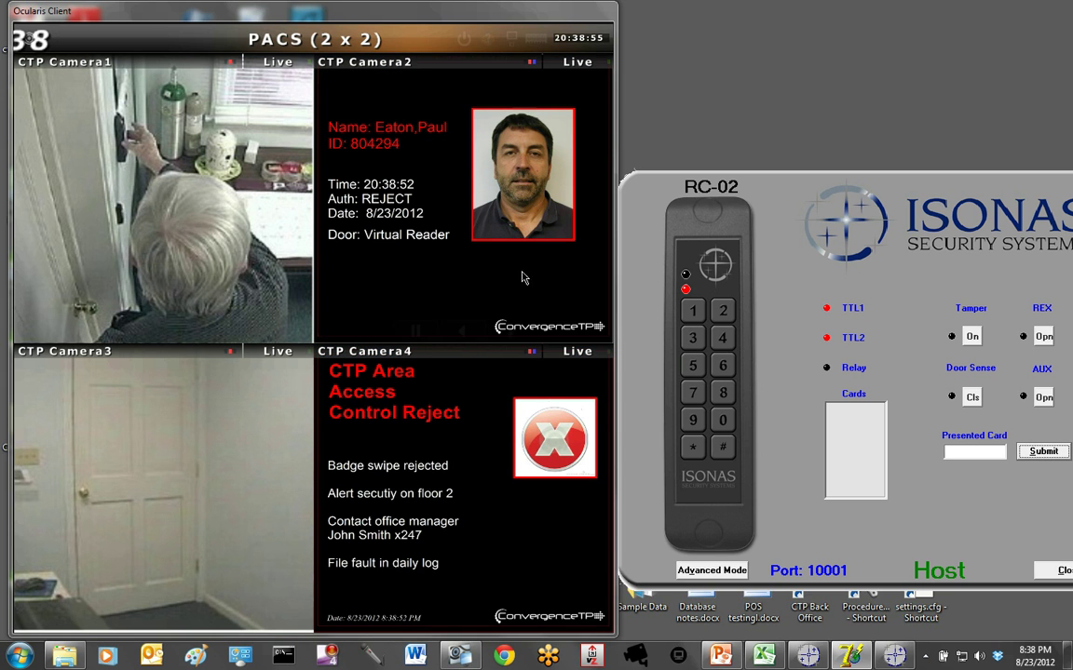
pyautogui.moveTo(472, 253)
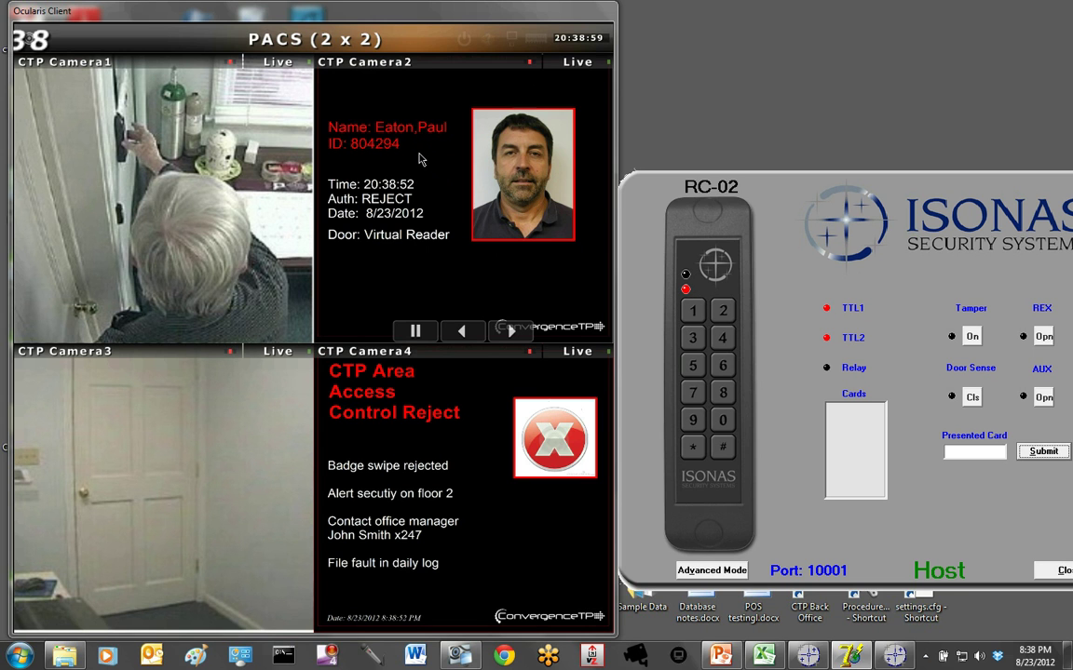
pyautogui.moveTo(336, 400)
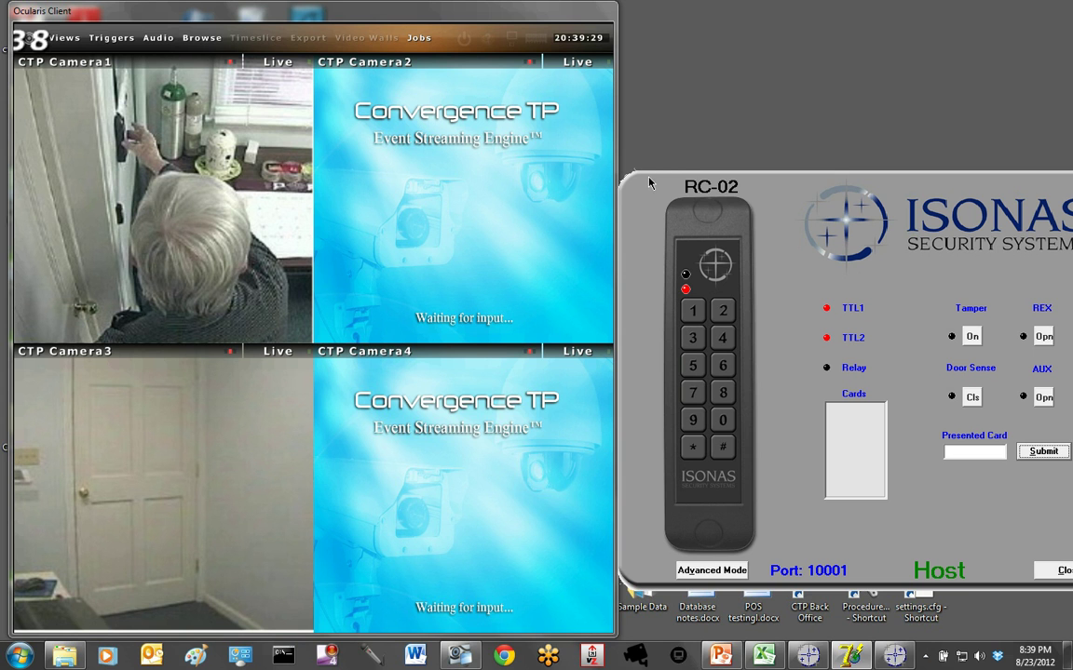
# - Nudge the reader simulator window lower and fire the ADMIT Virtual Reader global trigger twice
pyautogui.moveTo(652, 204); pyautogui.dragTo(655, 225)
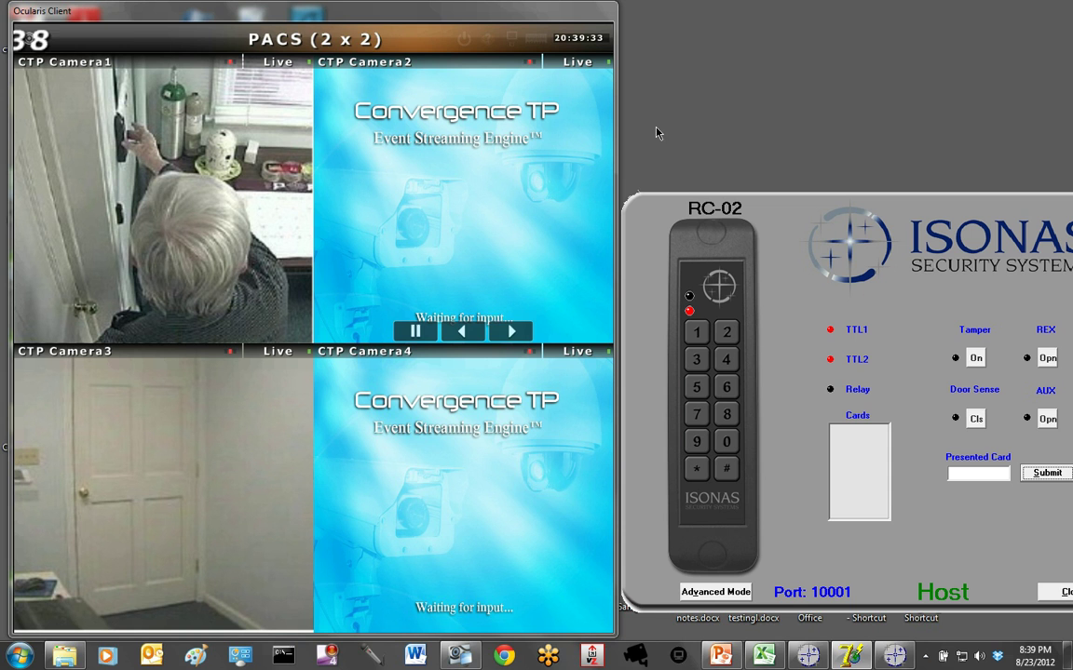
pyautogui.moveTo(105, 41)
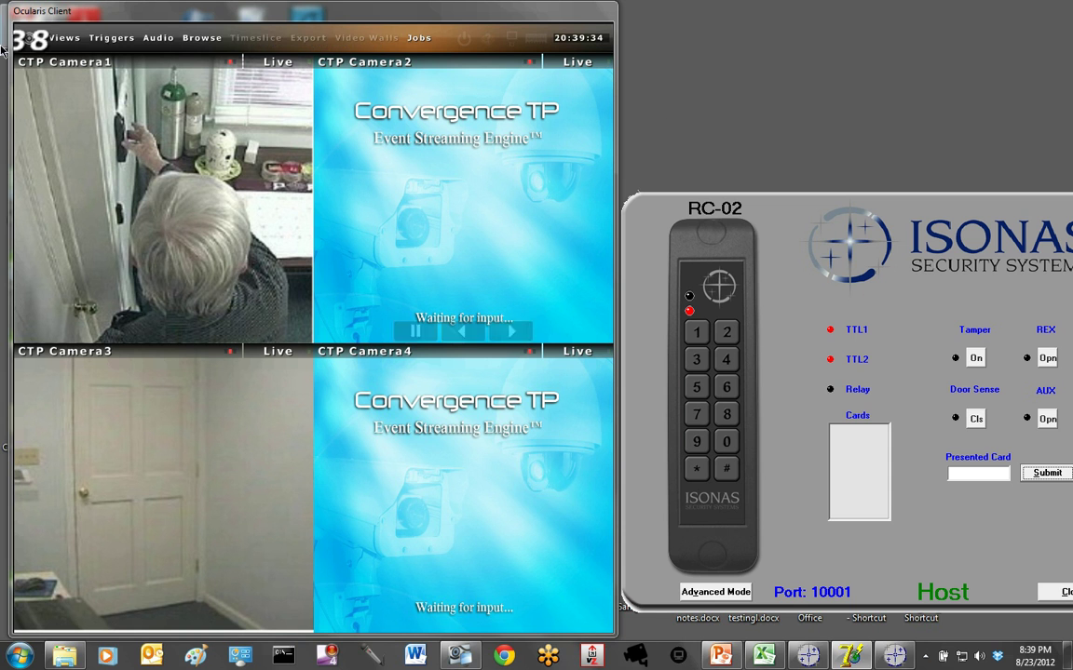
pyautogui.click(105, 42)
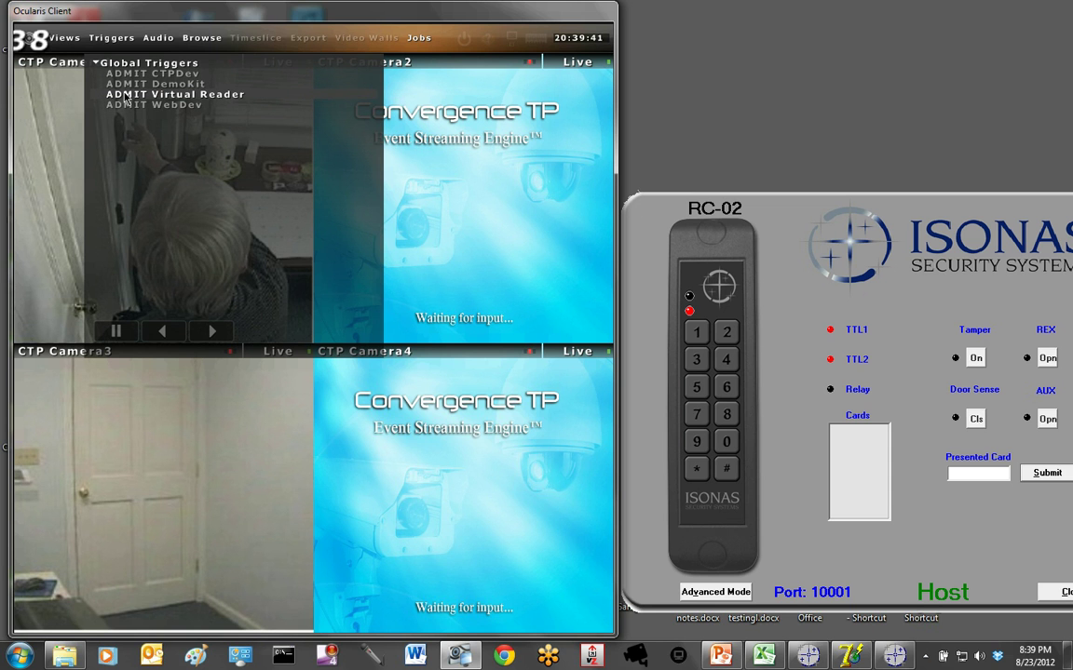
pyautogui.click(125, 96)
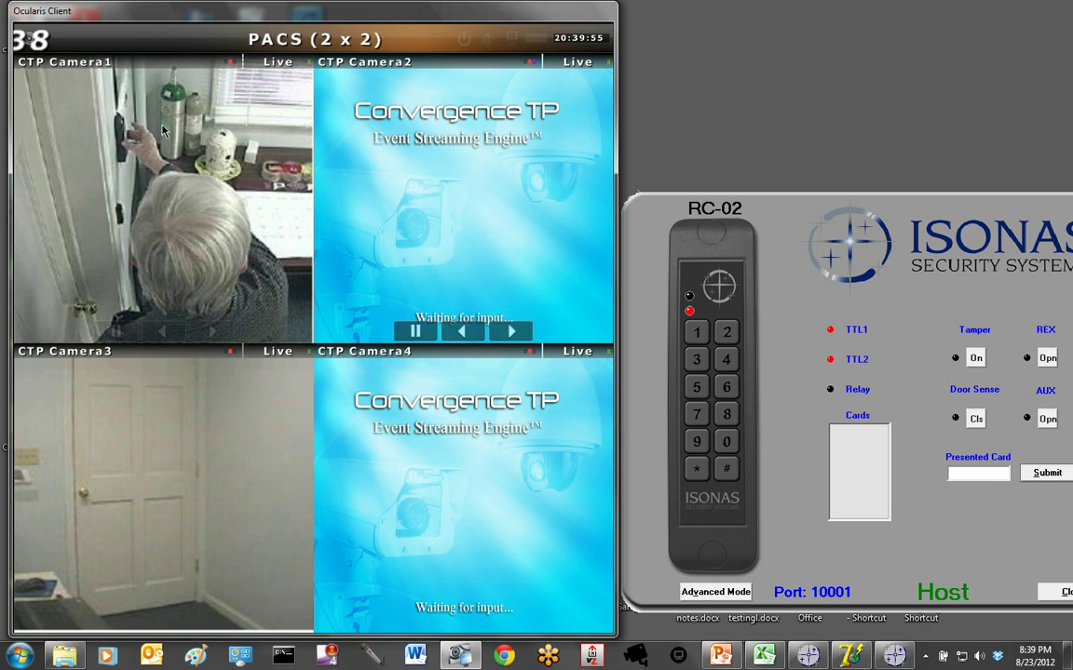
pyautogui.click(97, 38)
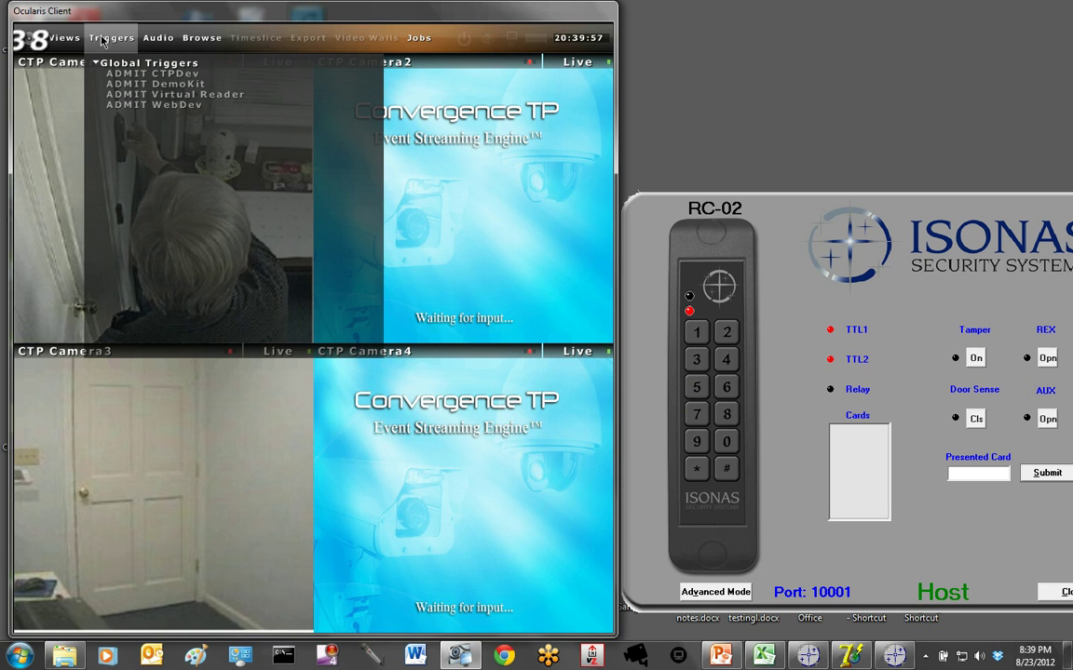
pyautogui.click(117, 83)
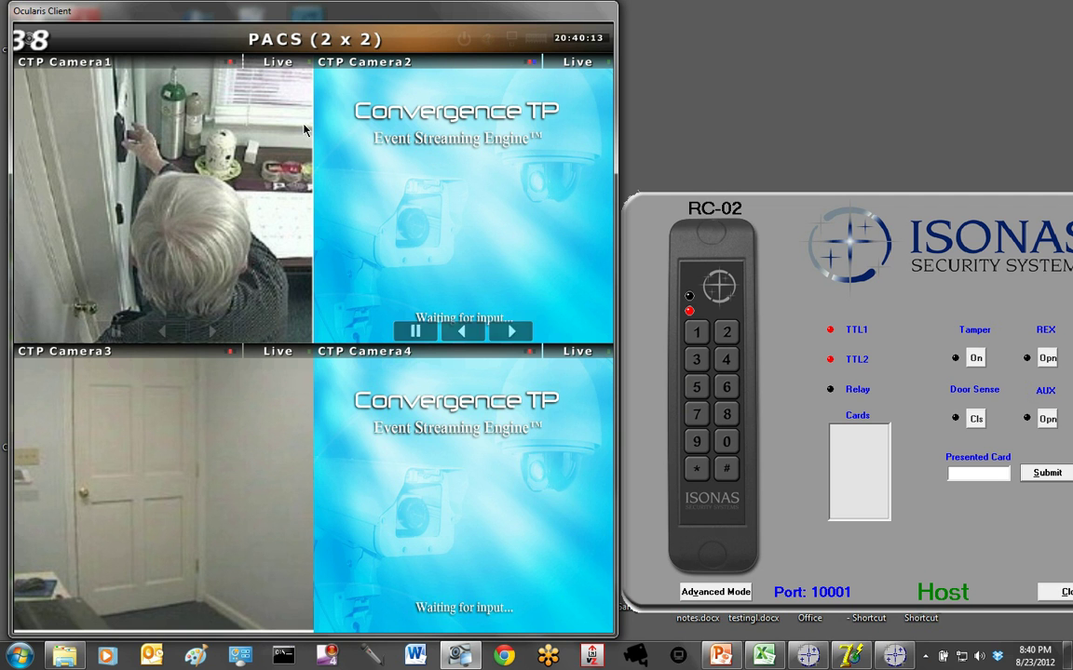
pyautogui.moveTo(59, 41)
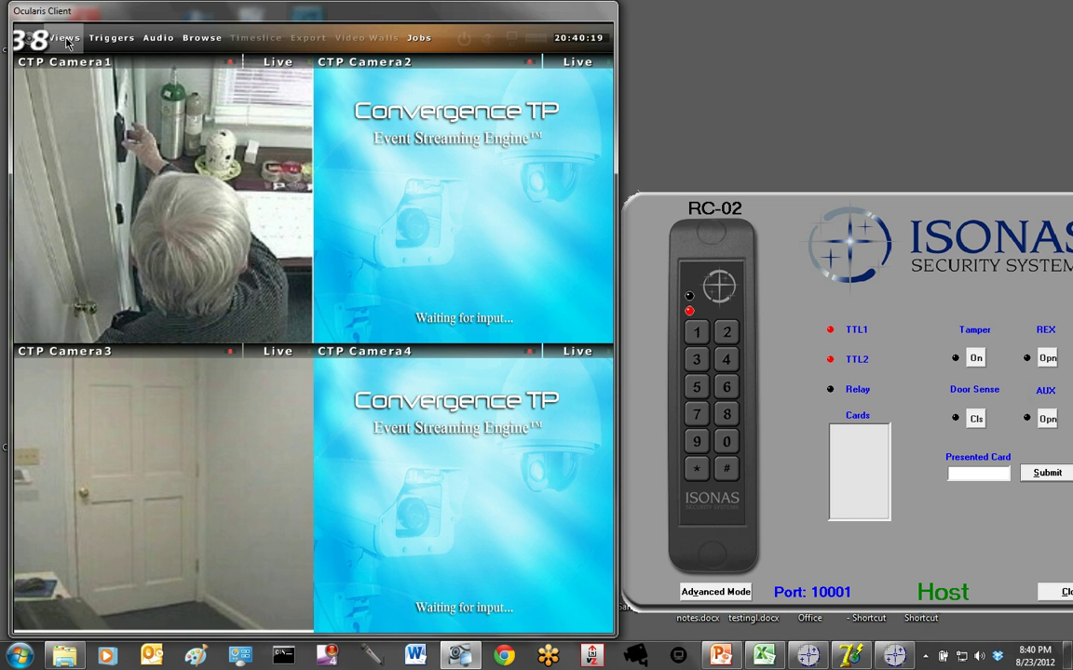
# - Switch to the Push group test > Push video (2 x 2) view
pyautogui.click(67, 41)
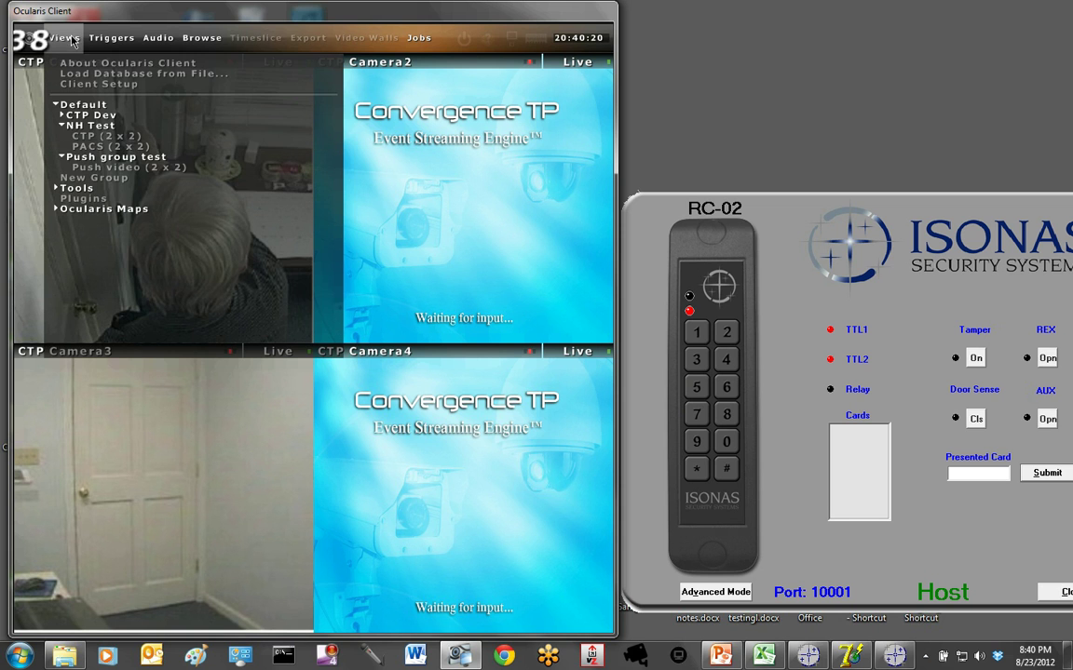
pyautogui.click(75, 168)
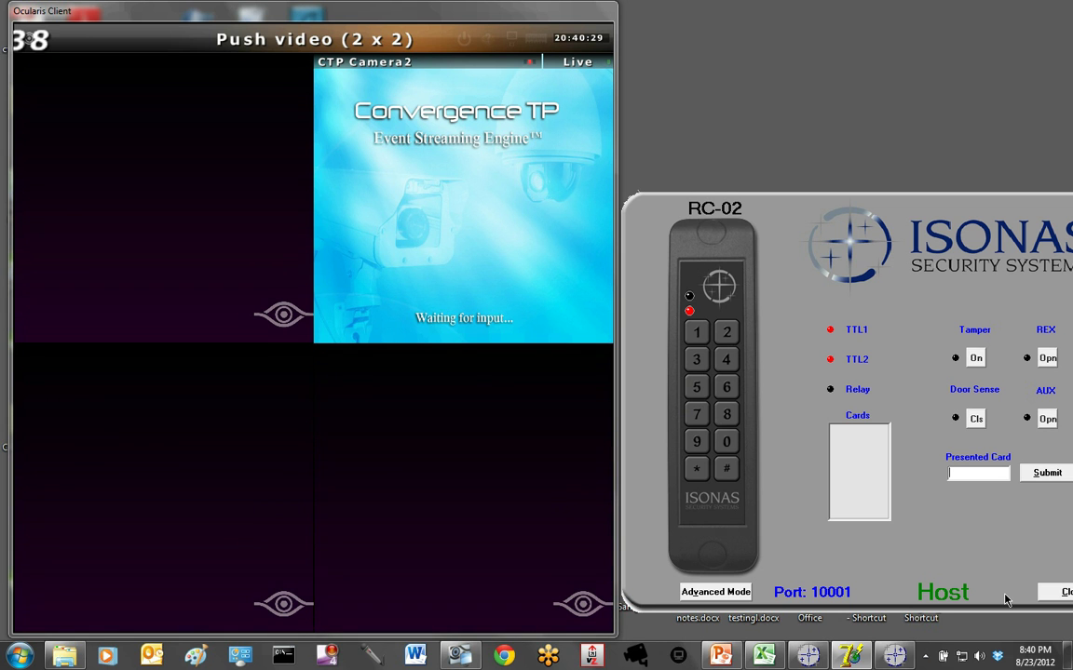
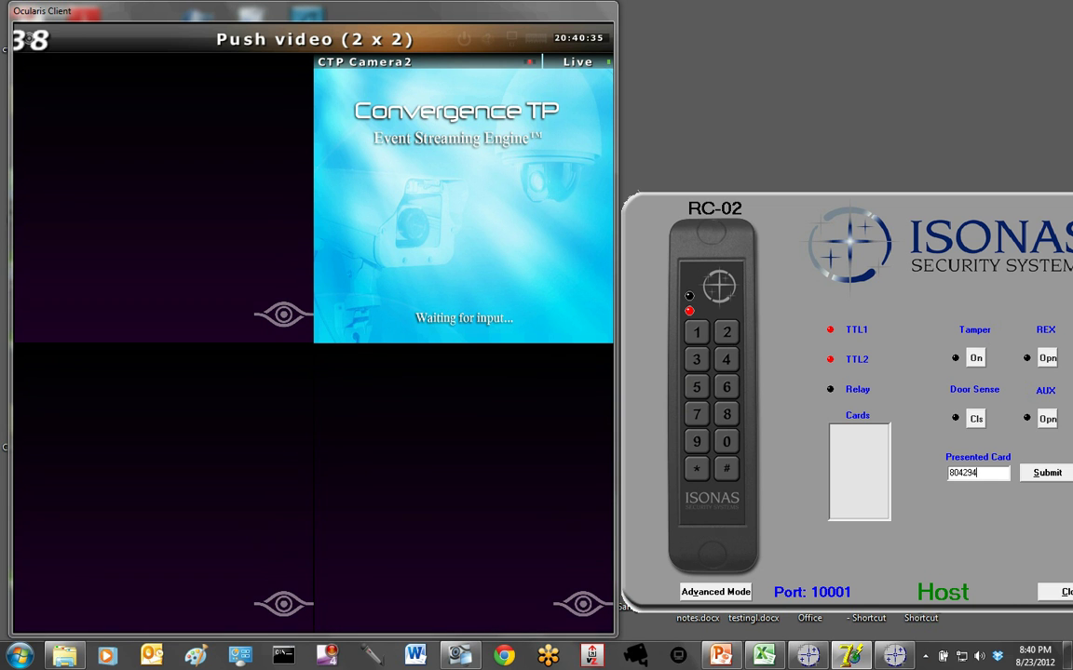
pyautogui.click(1043, 473)
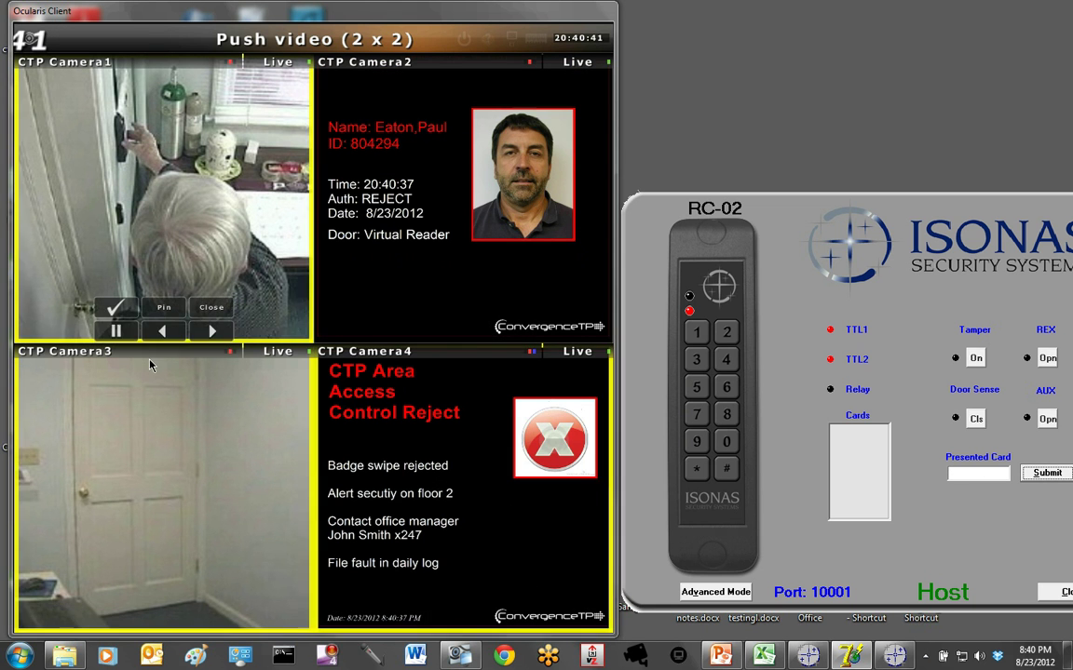
pyautogui.moveTo(220, 480)
pyautogui.moveTo(527, 301)
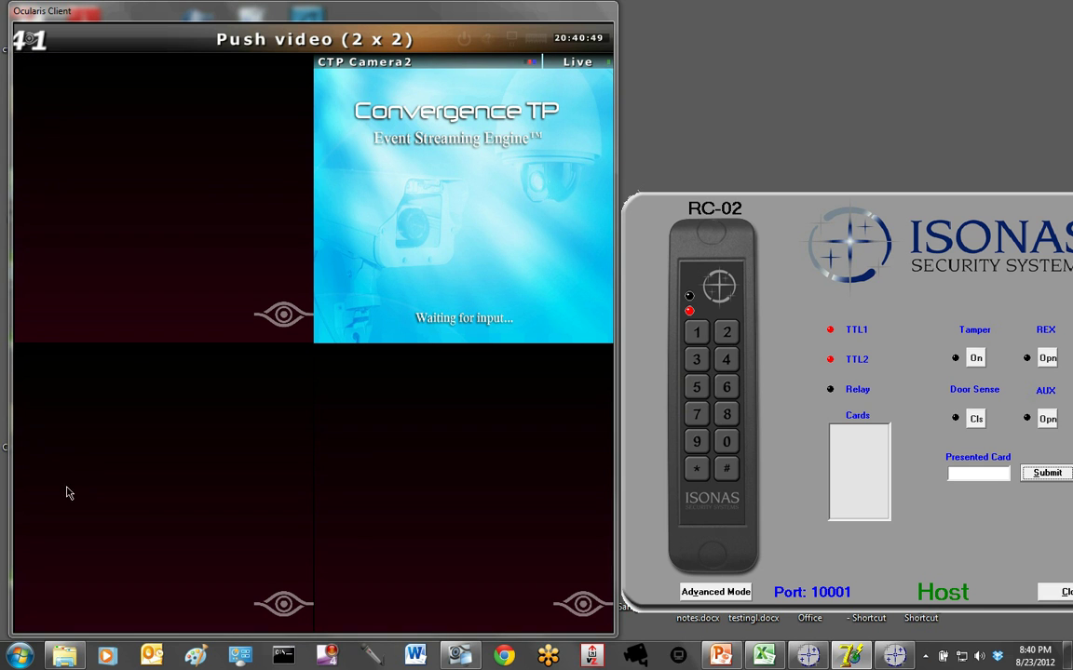
pyautogui.moveTo(474, 198)
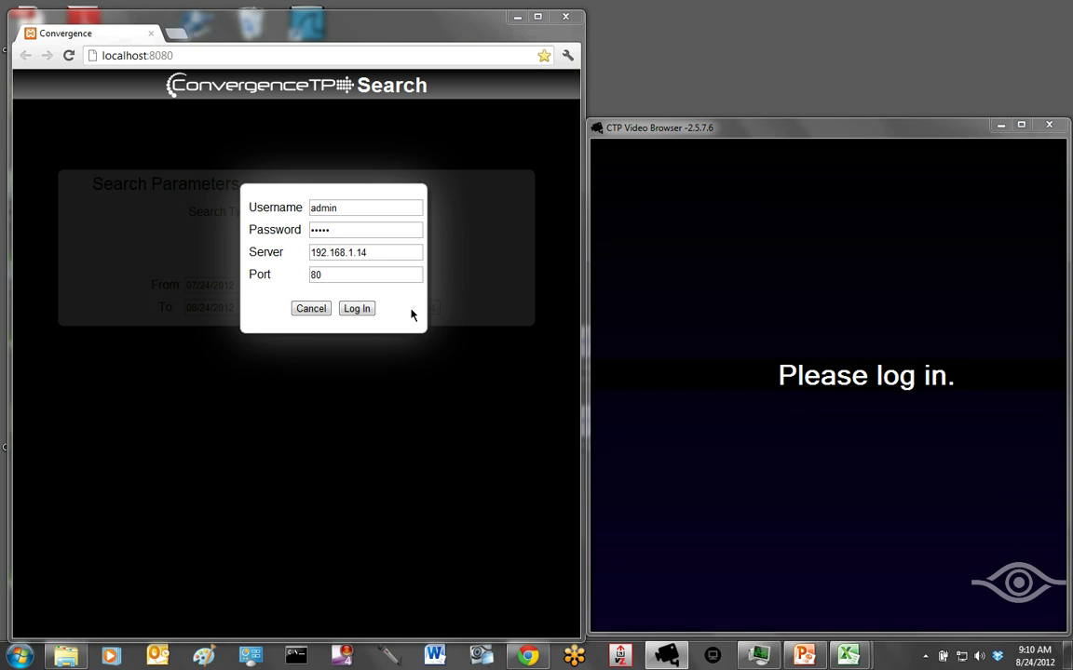
# - Log in to ConvergenceTP Search on server 192.168.1.14, port 80
pyautogui.click(358, 309)
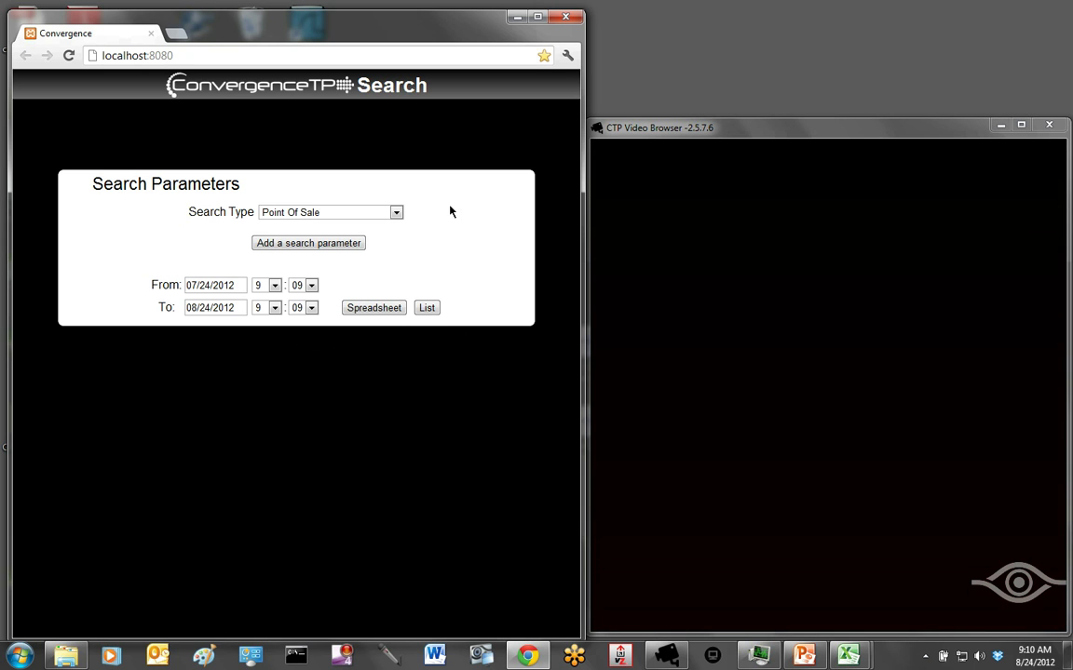
# - Choose Access Control Management from the Search Type dropdown
pyautogui.click(397, 213)
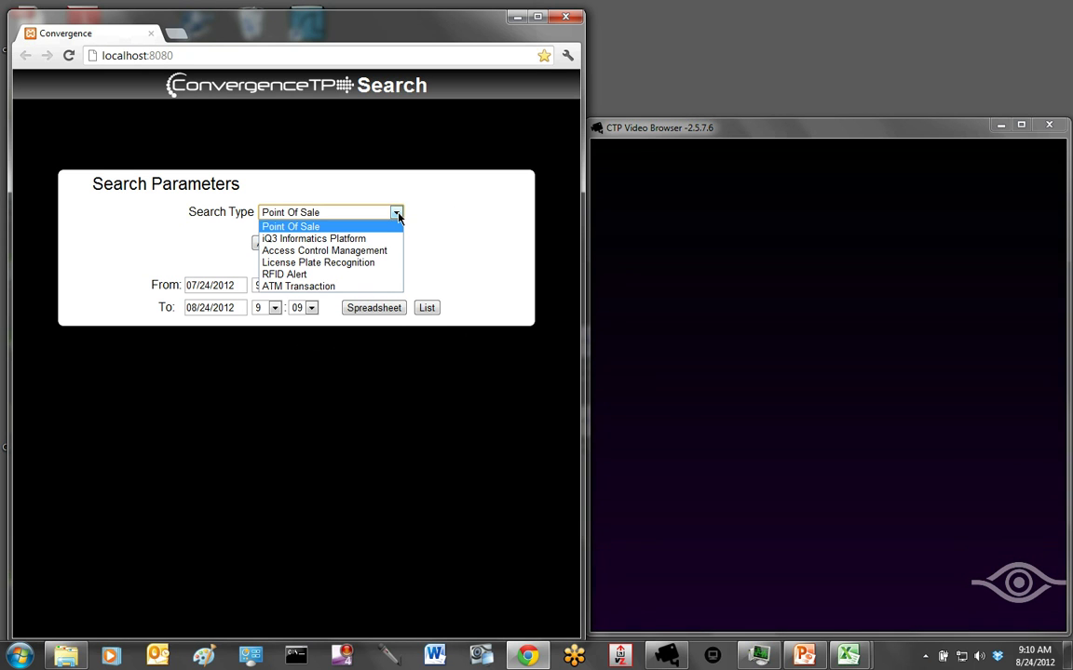
pyautogui.click(321, 250)
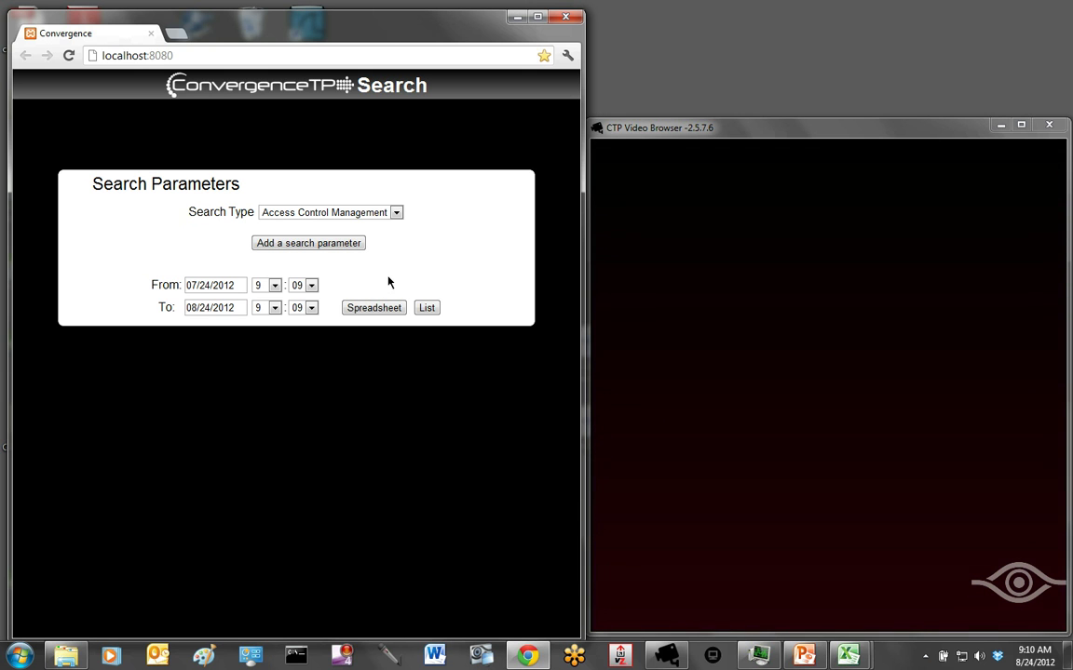
# - List Access Control events for 07/24/2012 to 08/24/2012 and scroll through the results
pyautogui.click(426, 308)
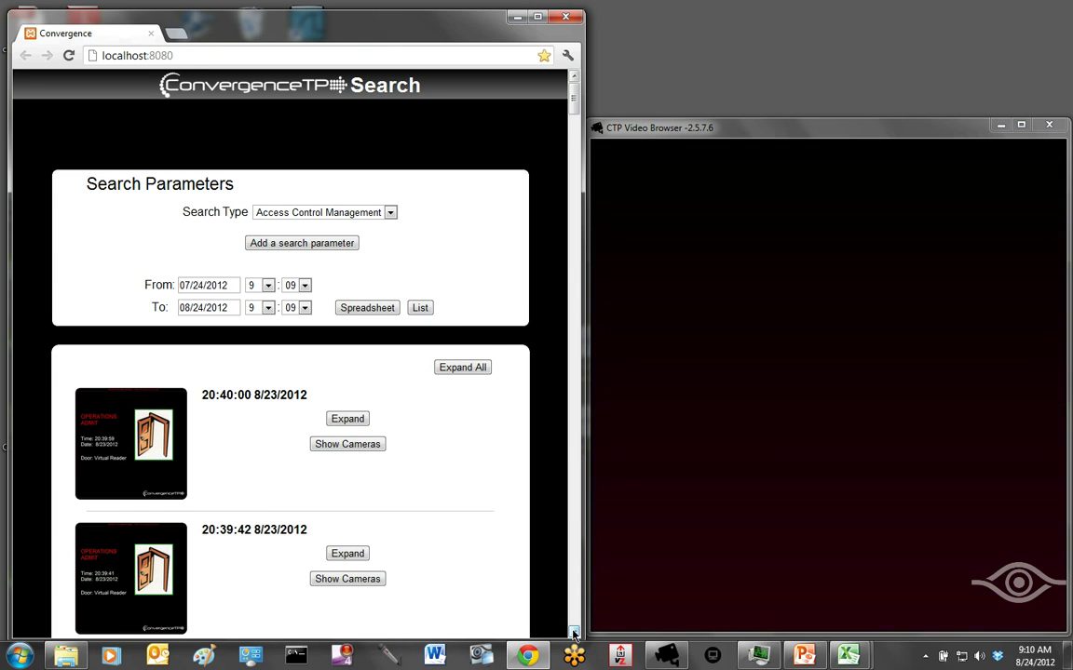
pyautogui.scroll(-3, 573, 633)
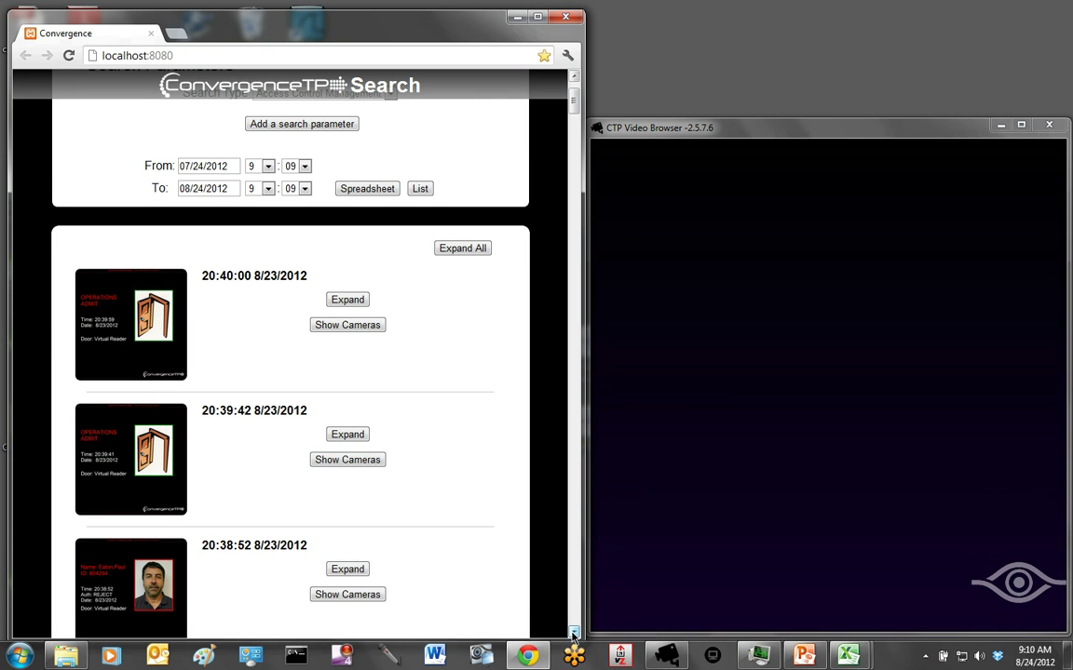
pyautogui.scroll(-2, 575, 634)
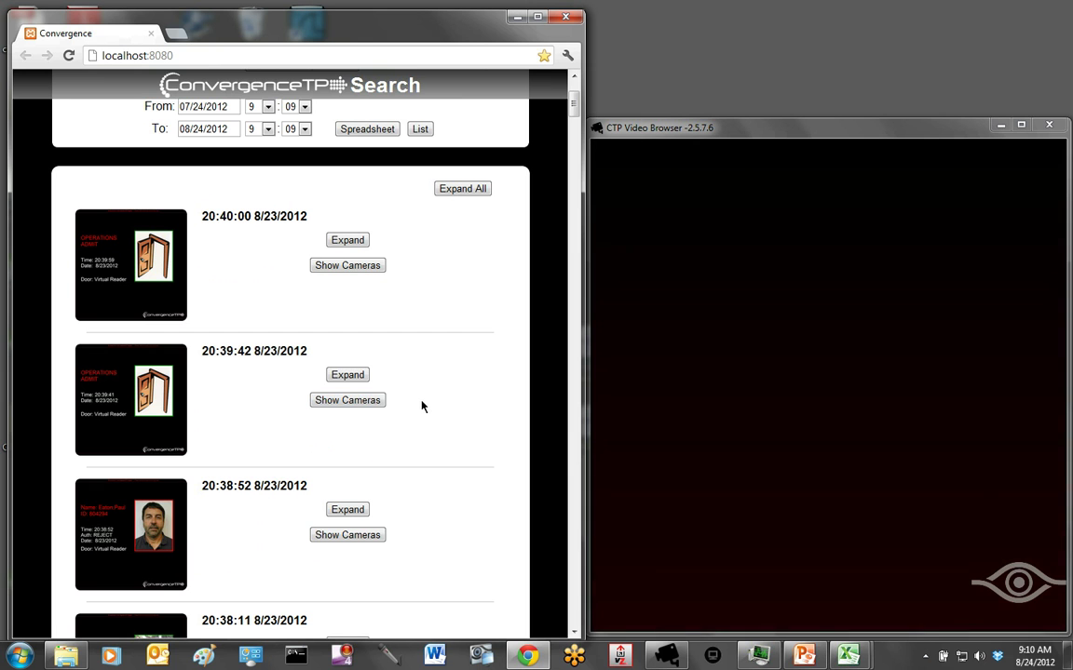
# - Load the 20:39:42 admit event's Camera2 video in CTP Video Browser, then close the enlarged image
pyautogui.click(123, 407)
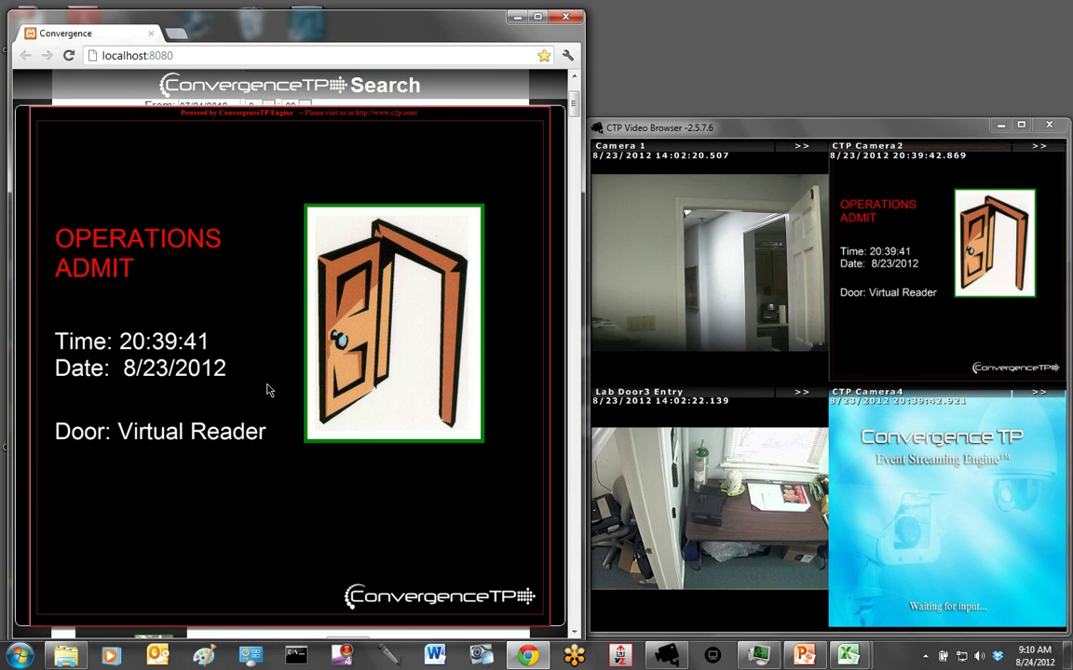
pyautogui.click(913, 322)
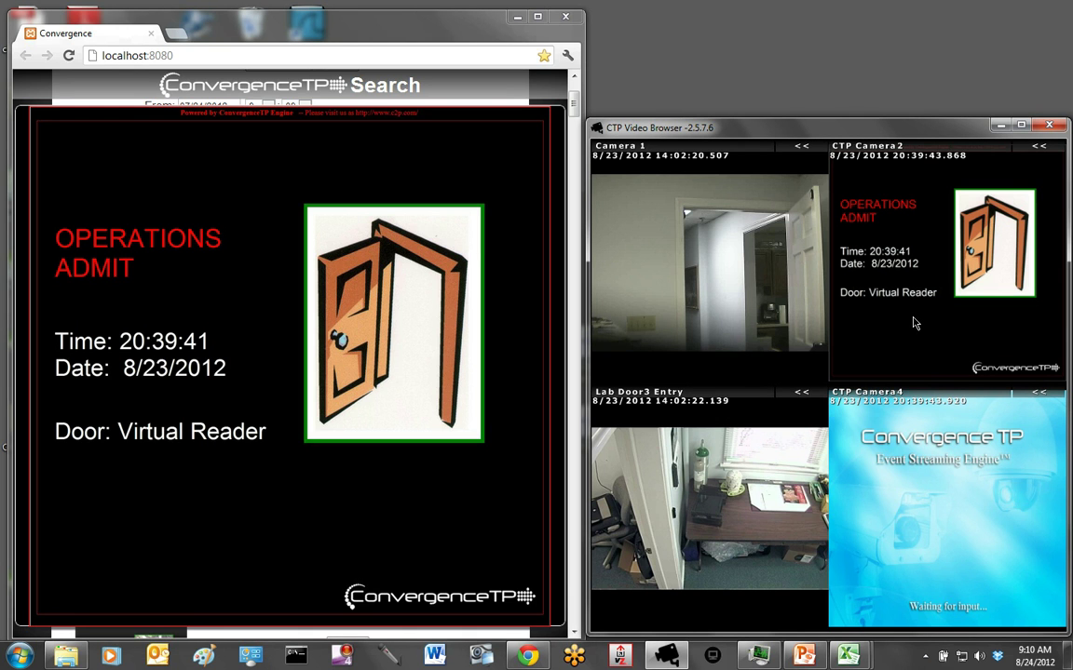
pyautogui.moveTo(913, 321)
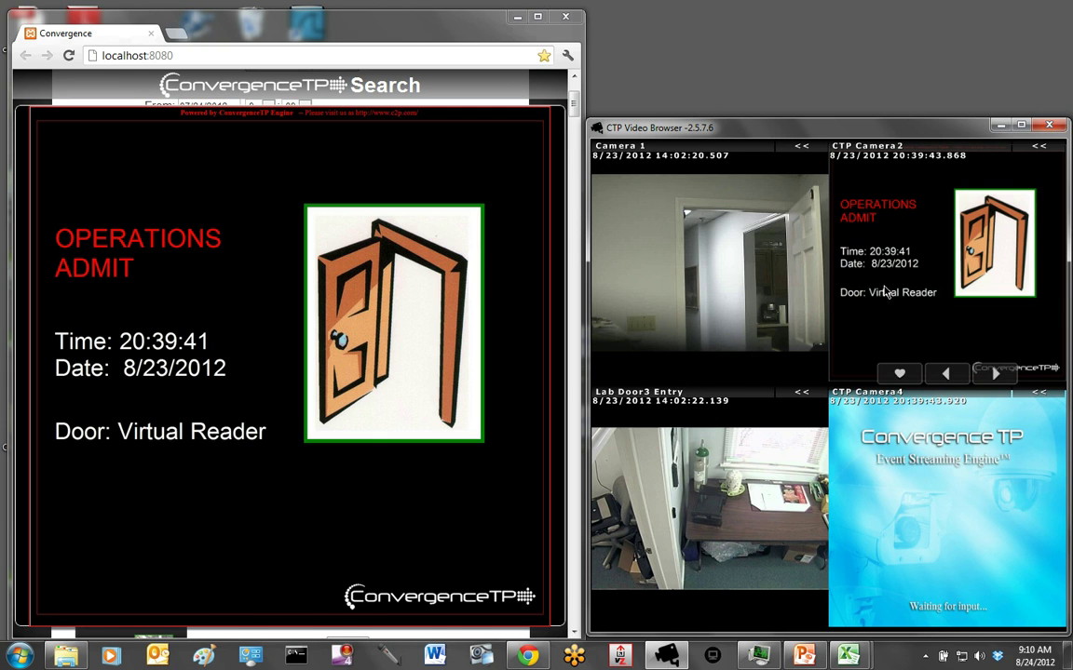
pyautogui.moveTo(759, 542)
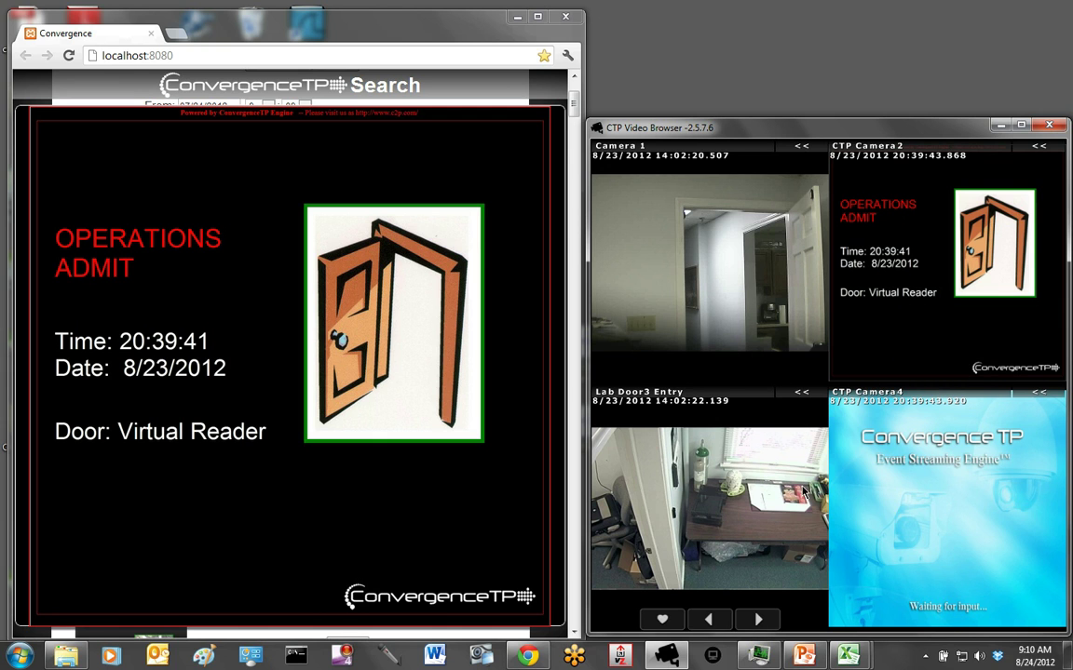
pyautogui.moveTo(921, 354)
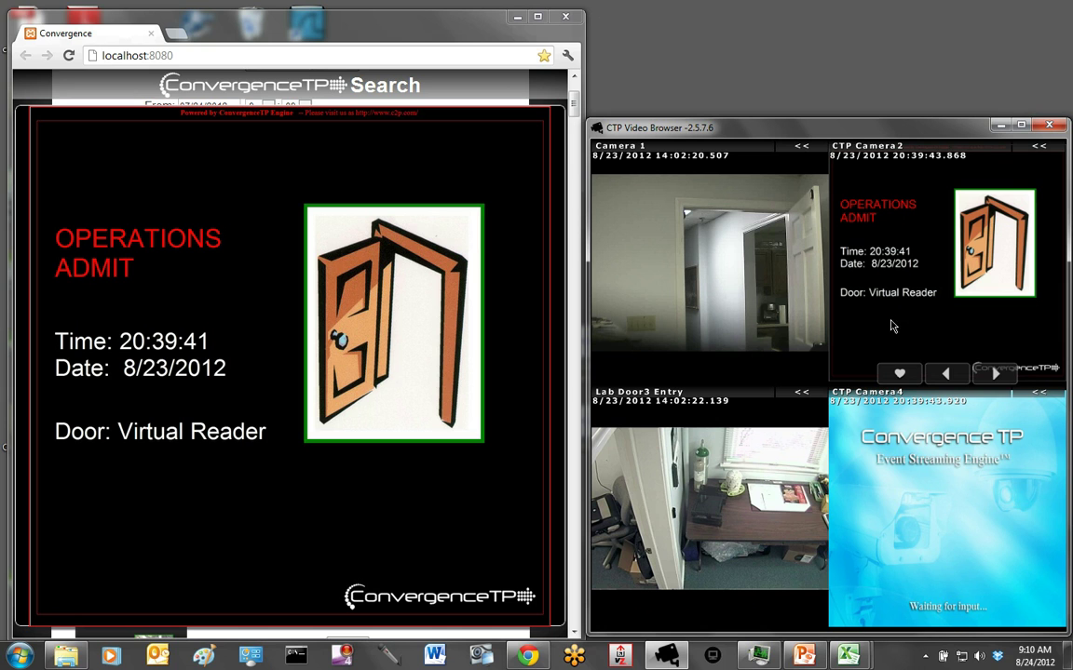
pyautogui.moveTo(758, 278)
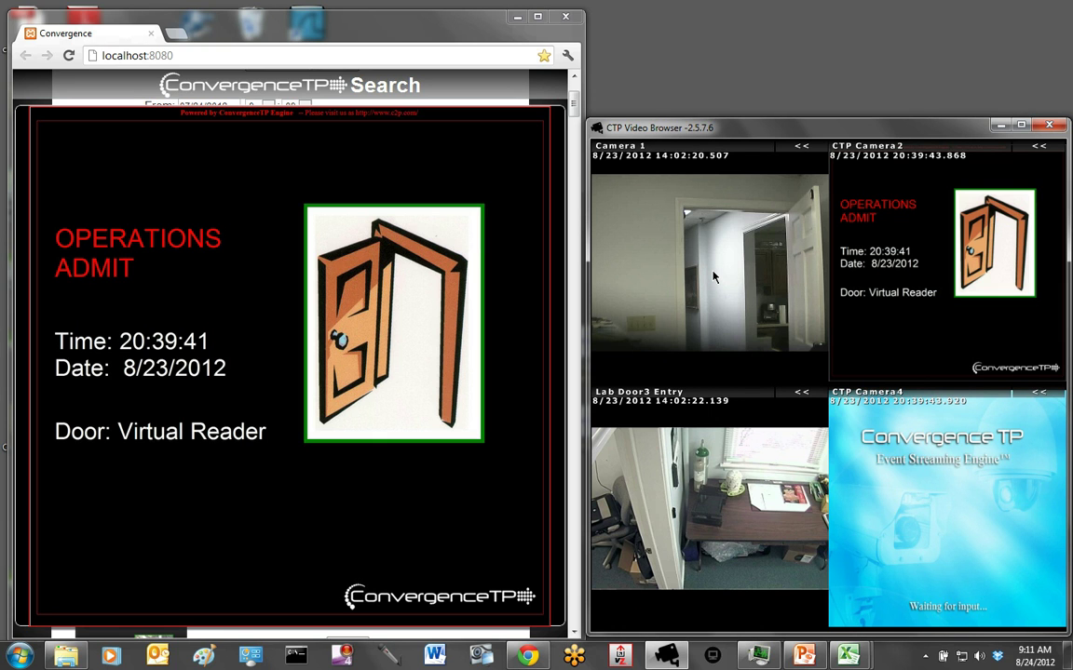
pyautogui.moveTo(682, 297)
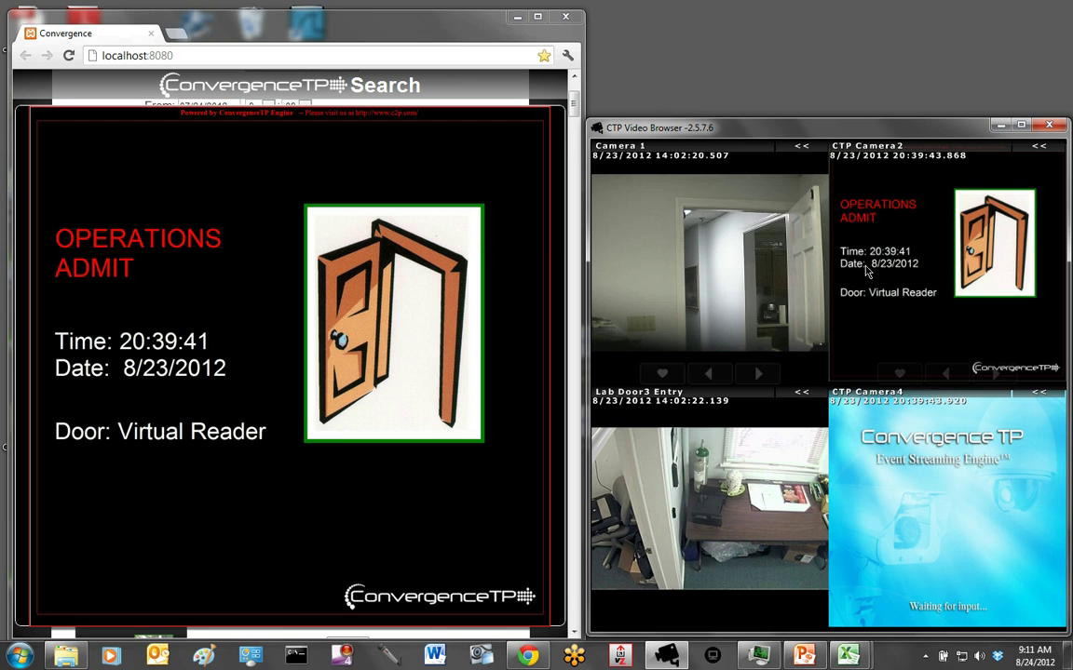
pyautogui.click(285, 332)
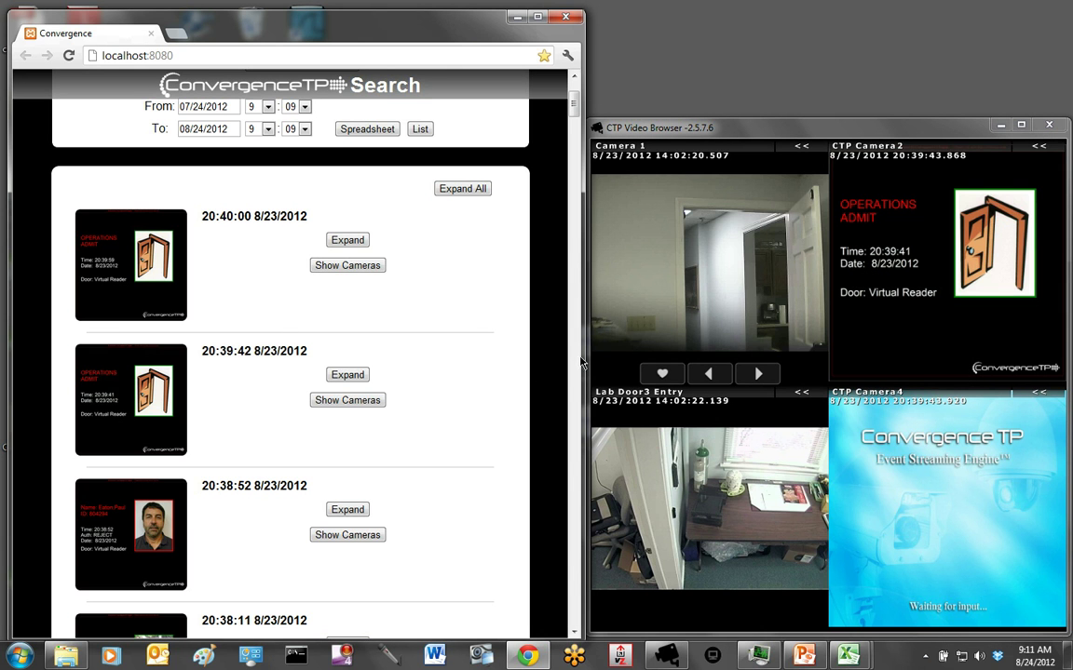
# - Enlarge the 13:25:37 access record to view its badge card and linked video
pyautogui.click(575, 541)
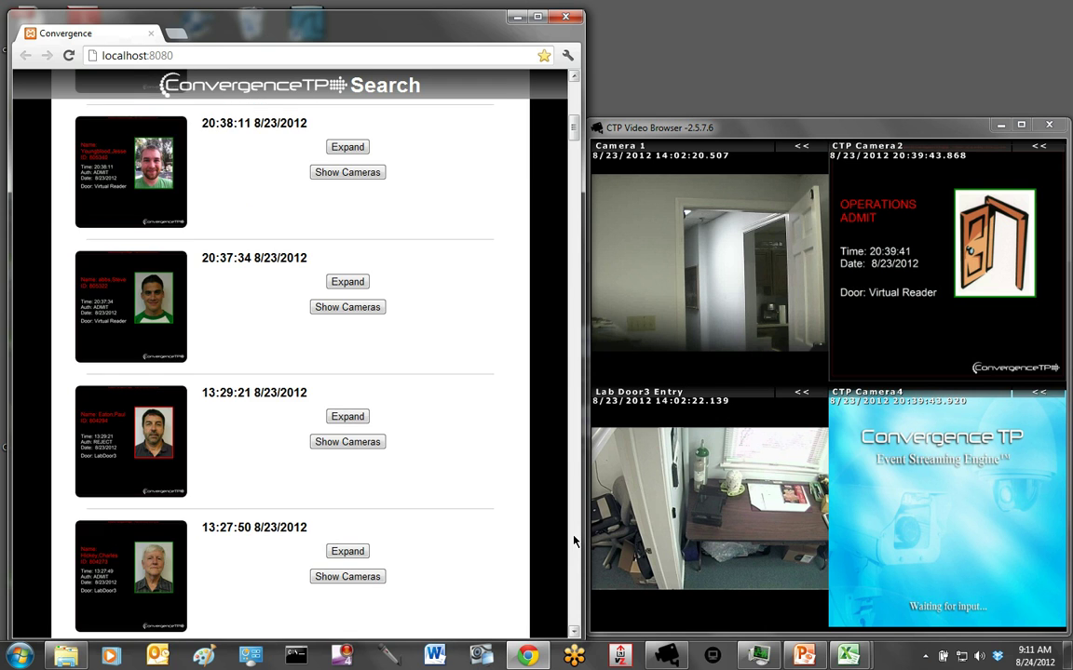
pyautogui.scroll(-10, 575, 541)
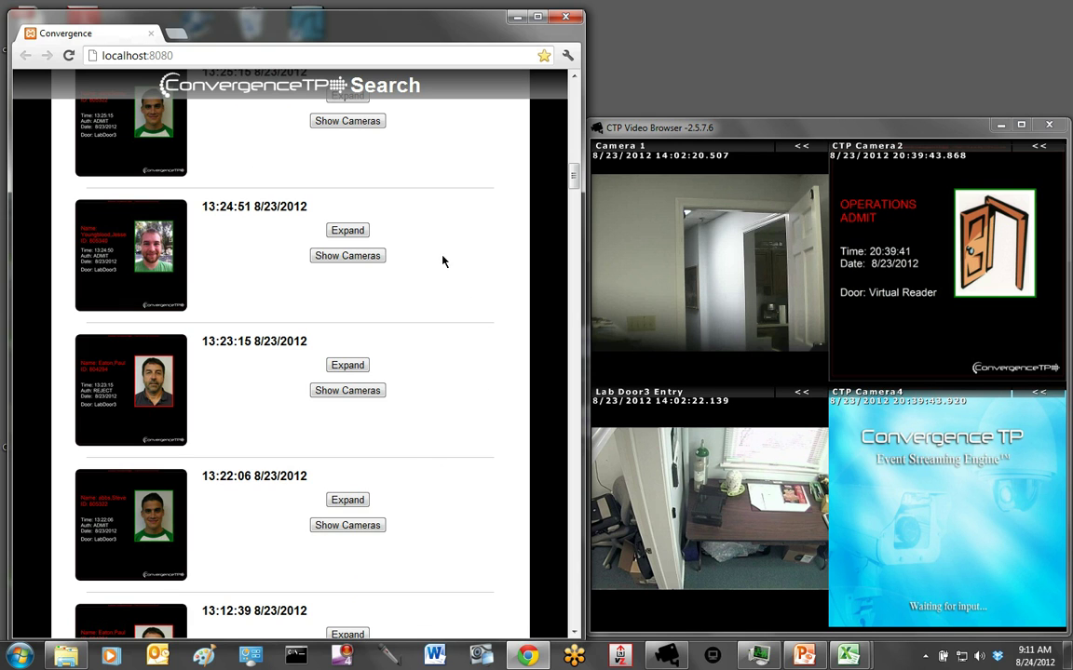
pyautogui.click(574, 79)
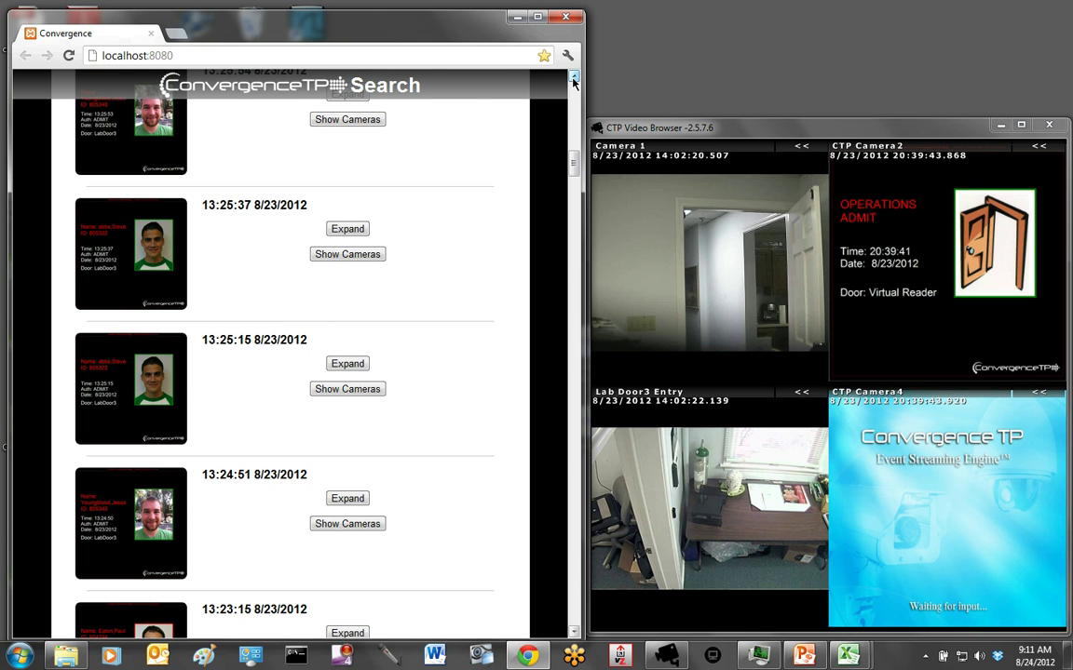
pyautogui.click(125, 239)
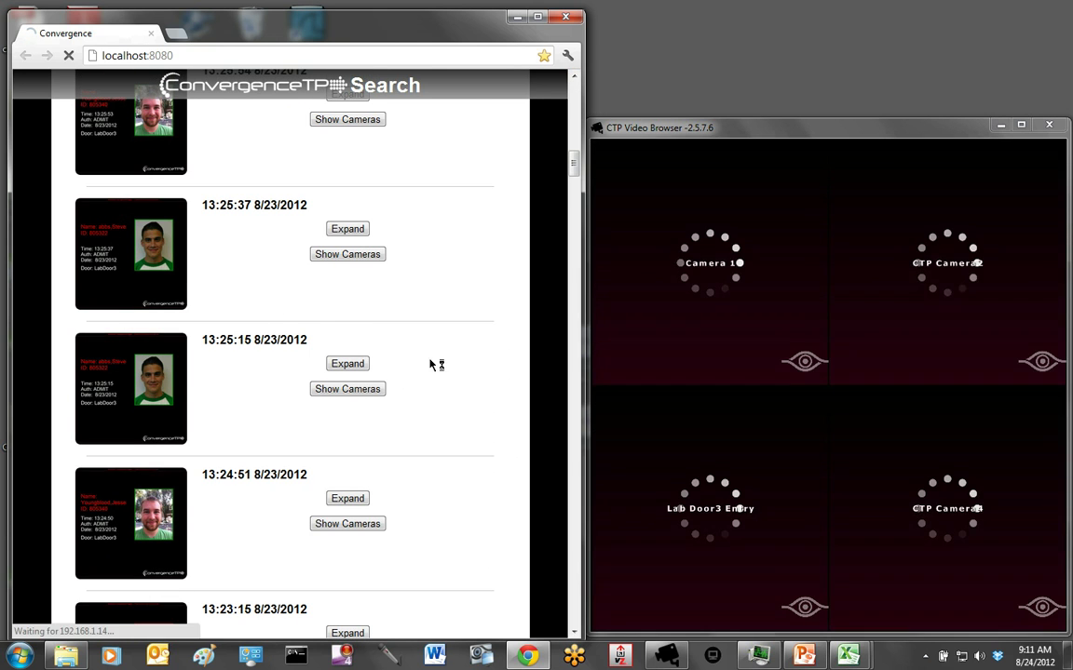
pyautogui.moveTo(605, 241)
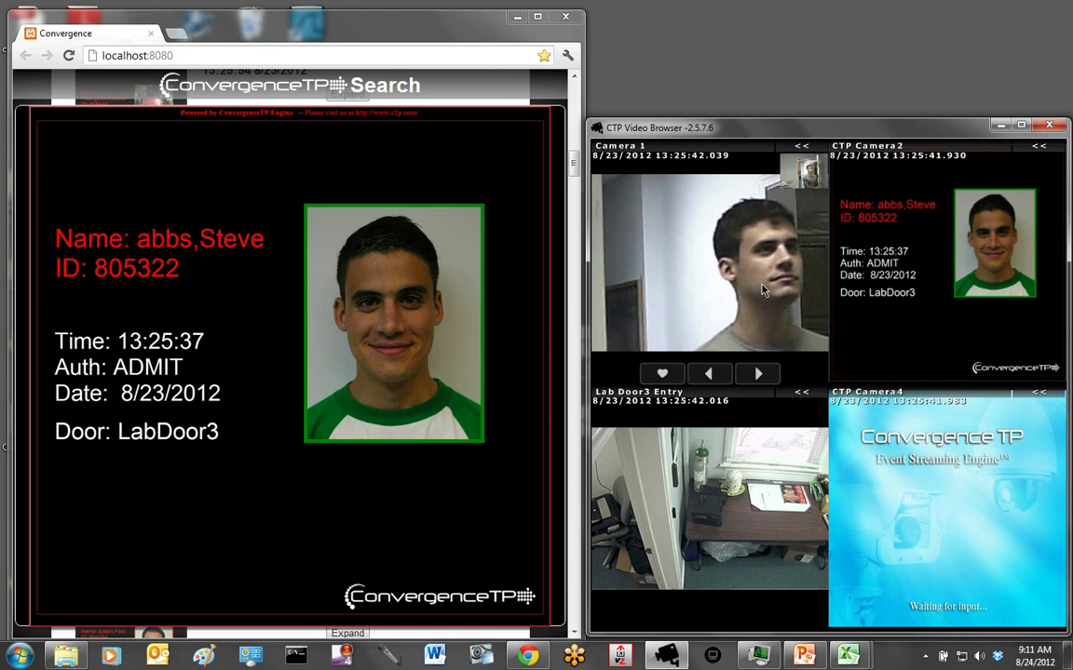
pyautogui.moveTo(896, 234)
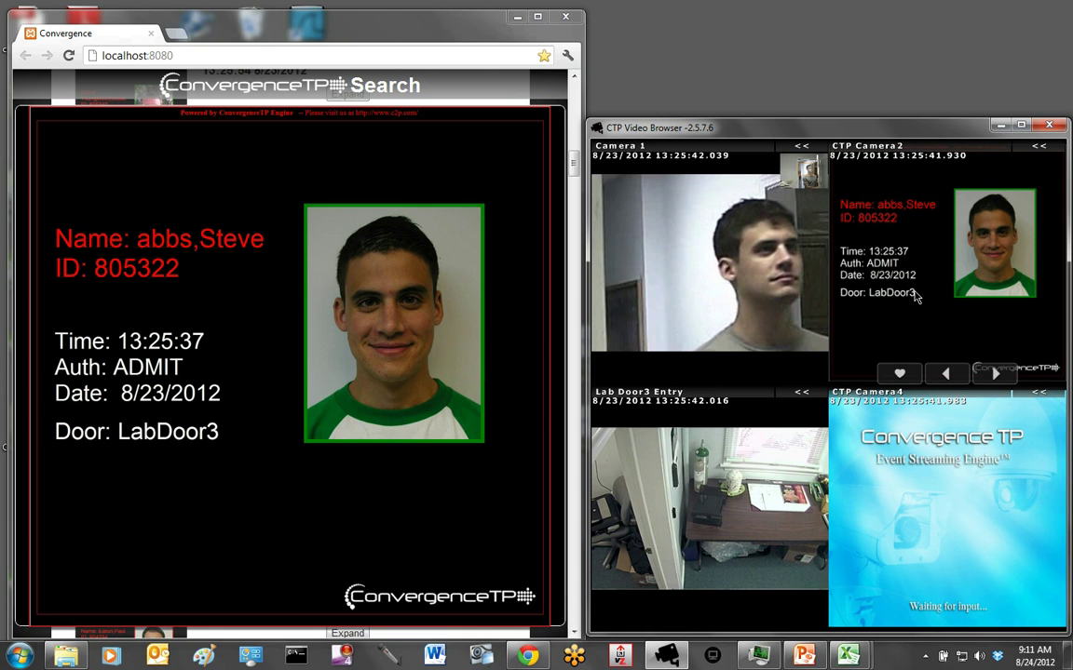
pyautogui.moveTo(732, 305)
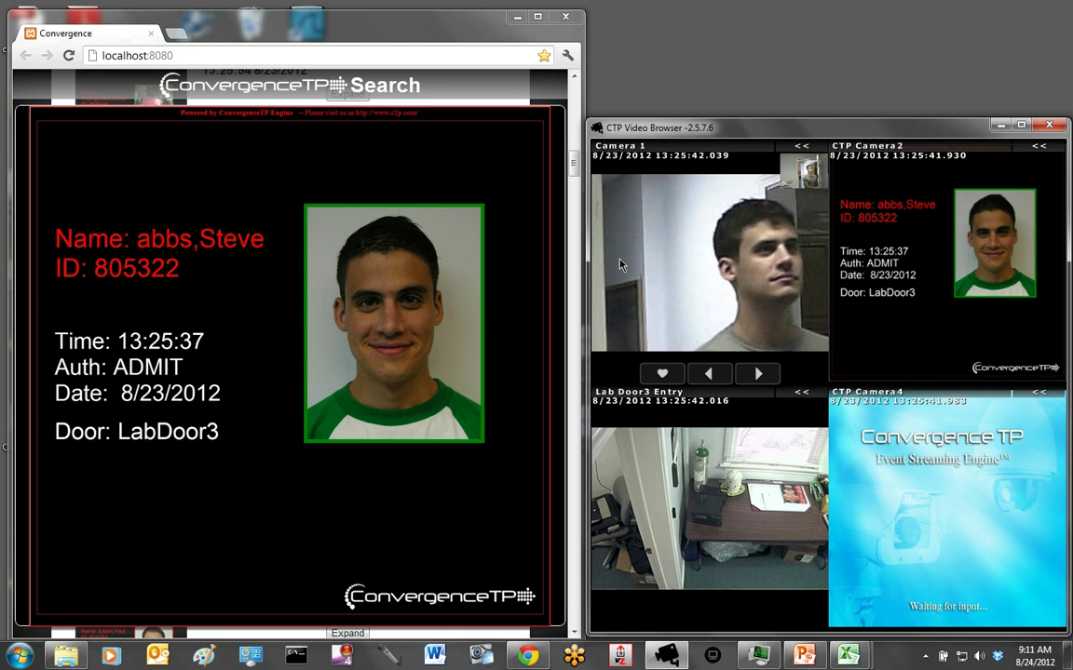
# - Close the enlarged record and play the linked cameras for the 13:25:53 LabDoor3 event
pyautogui.click(259, 342)
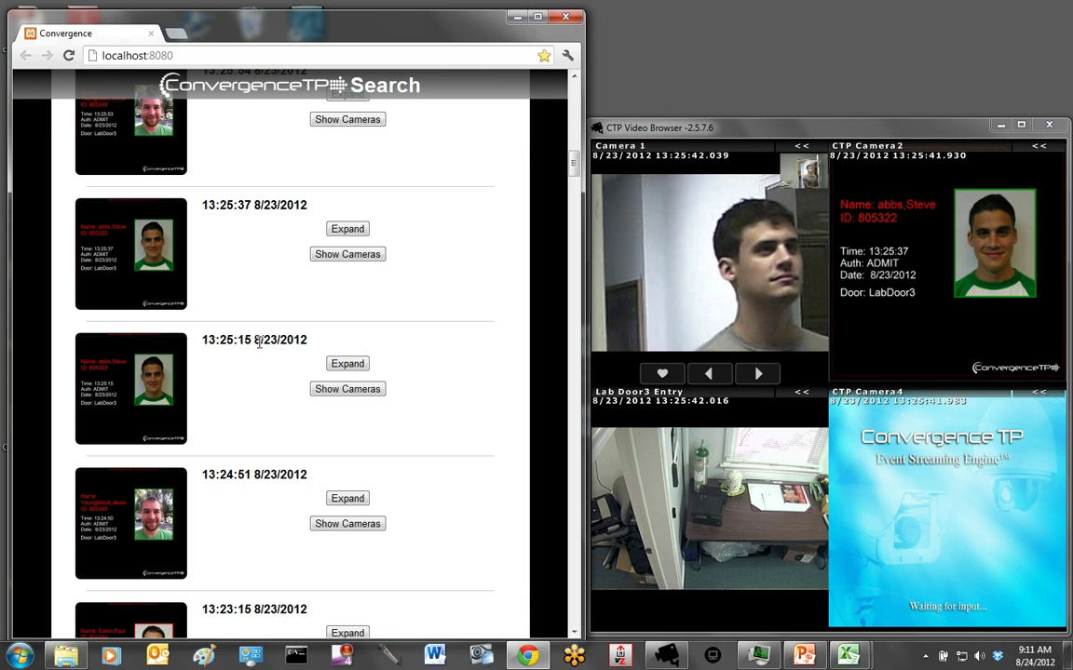
pyautogui.click(367, 125)
pyautogui.moveTo(701, 270)
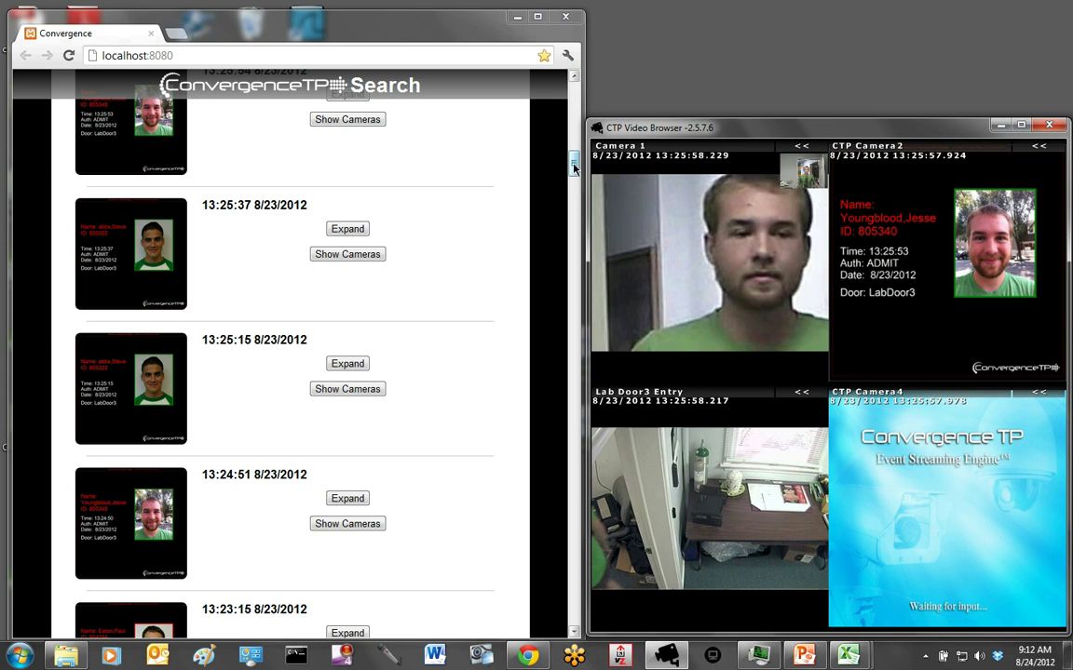
# - Add a first search criterion: Reject Is Equal To False
pyautogui.click(575, 87)
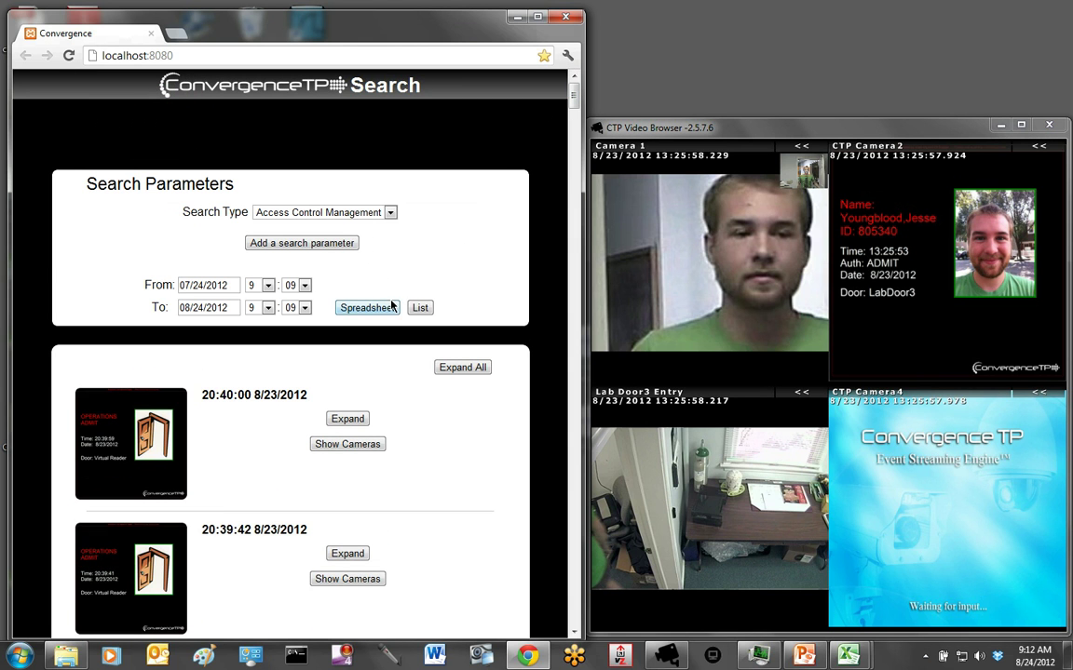
pyautogui.click(340, 245)
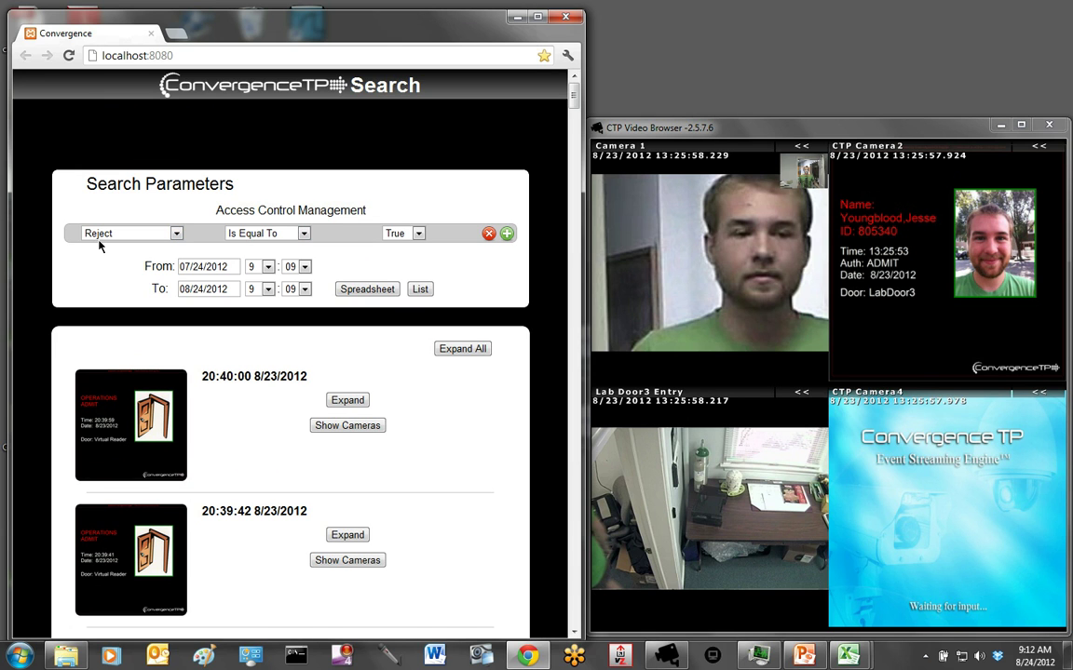
pyautogui.click(176, 232)
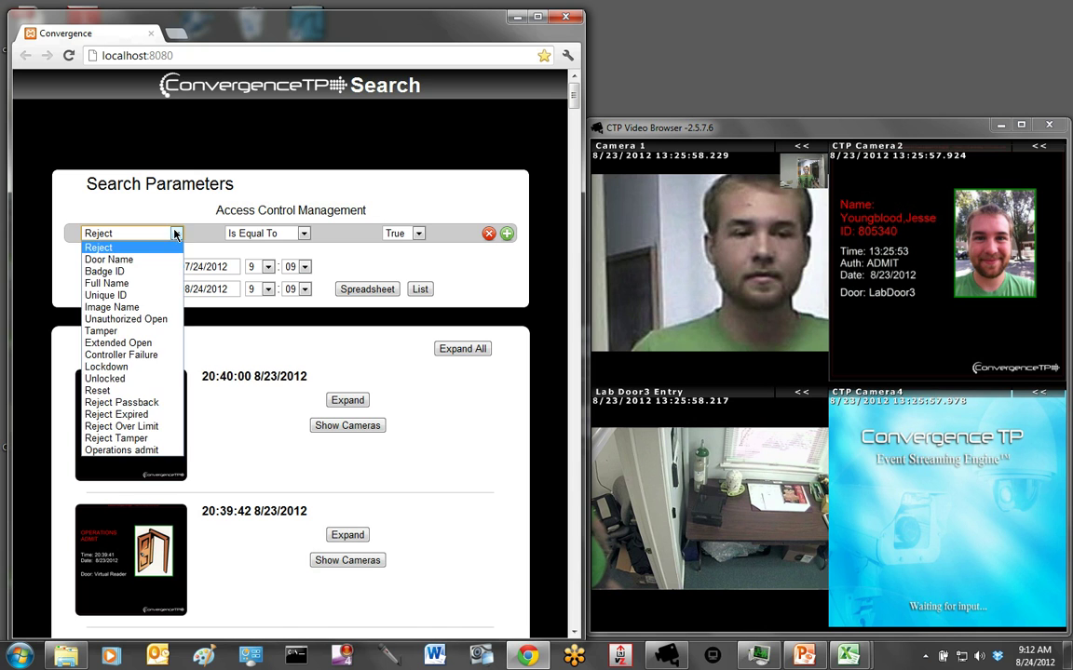
pyautogui.click(167, 233)
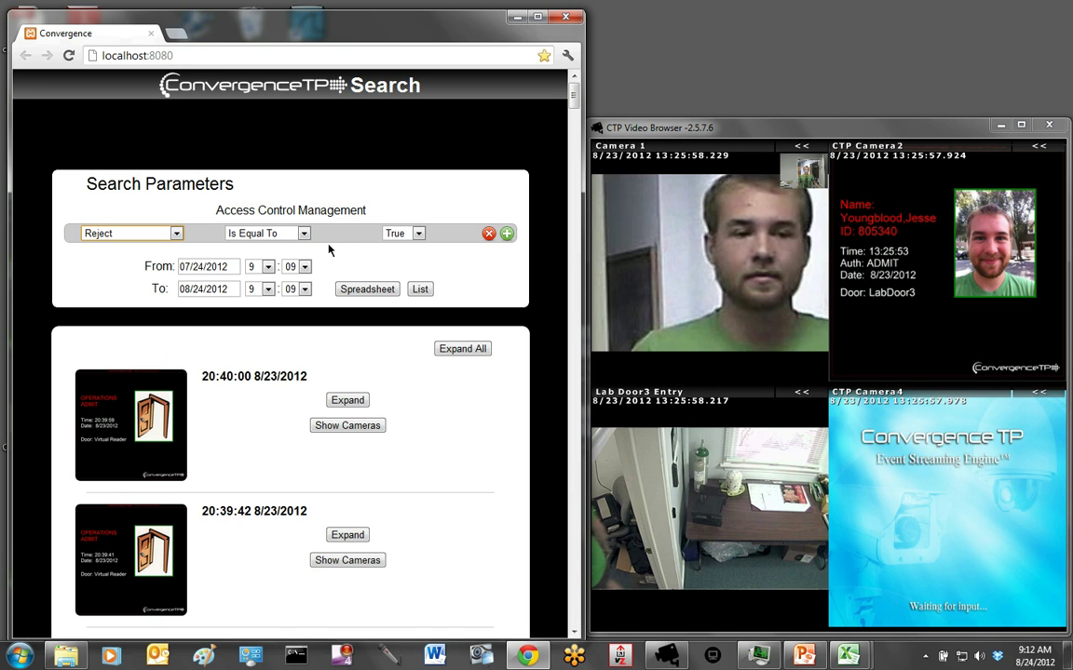
pyautogui.click(304, 233)
pyautogui.click(304, 234)
pyautogui.click(305, 234)
pyautogui.click(304, 233)
pyautogui.click(420, 233)
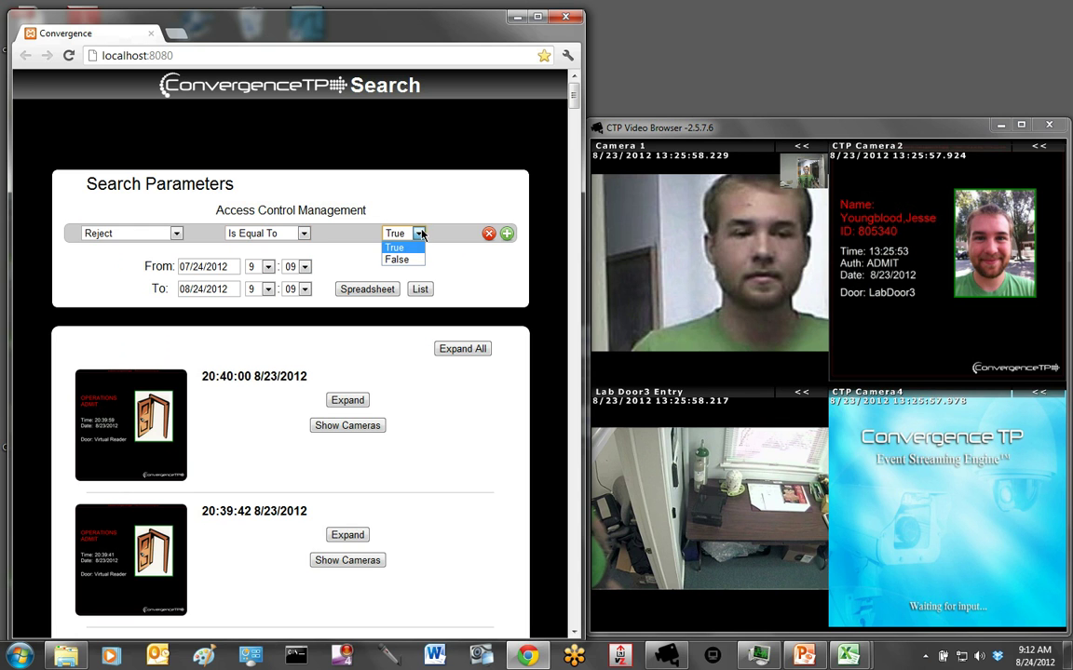
pyautogui.click(414, 262)
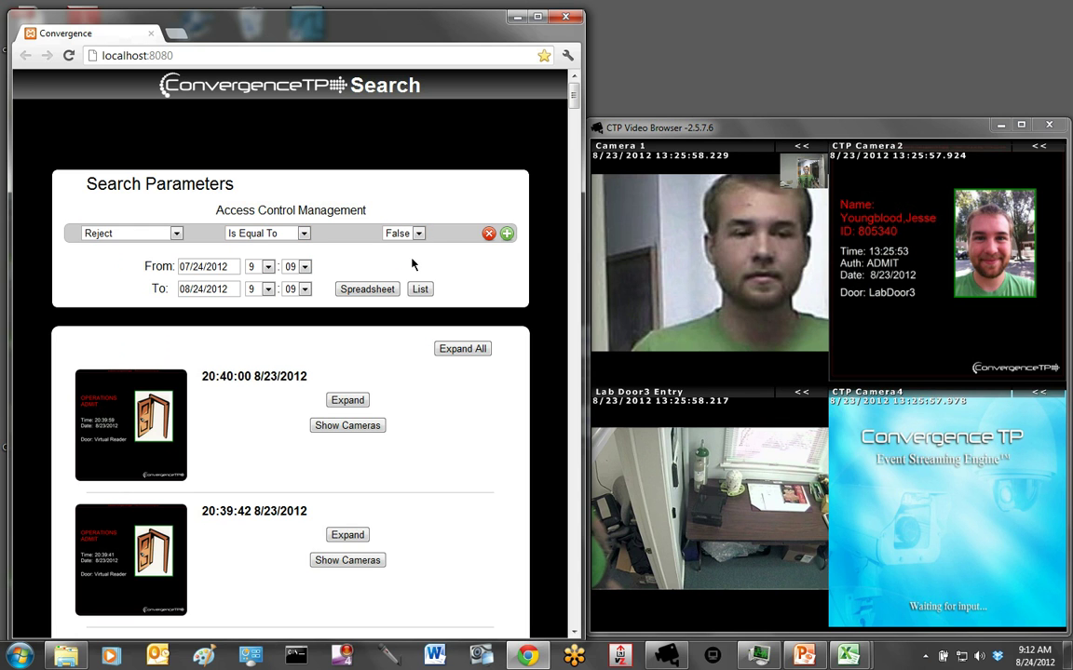
# - Add a second criterion: Door Name Contains 'lab'
pyautogui.click(507, 233)
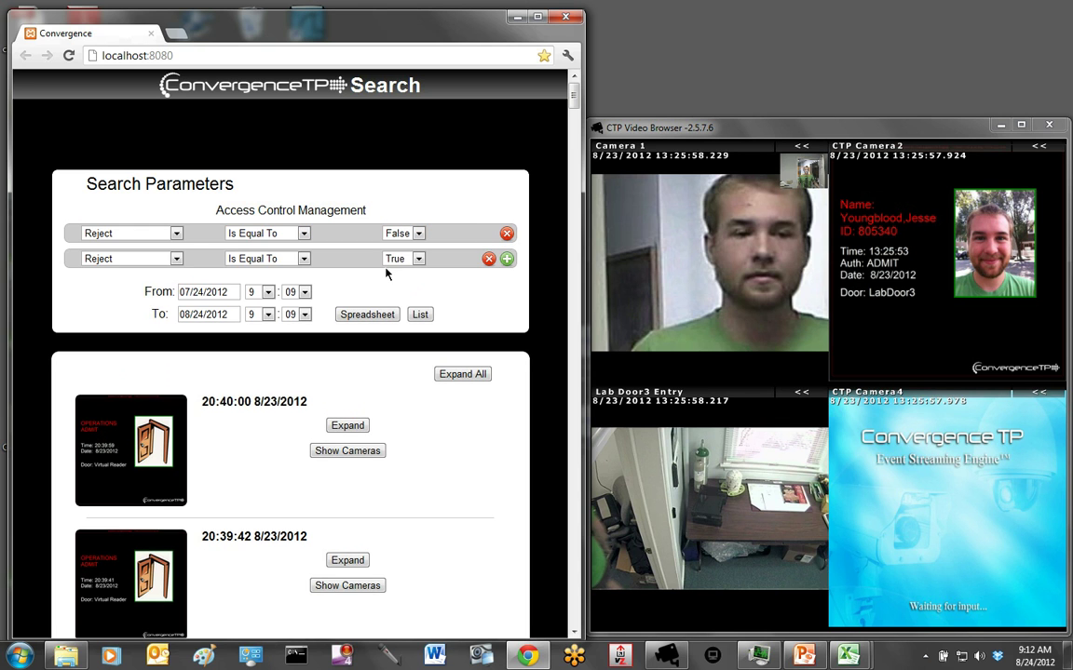
pyautogui.click(174, 259)
pyautogui.click(130, 285)
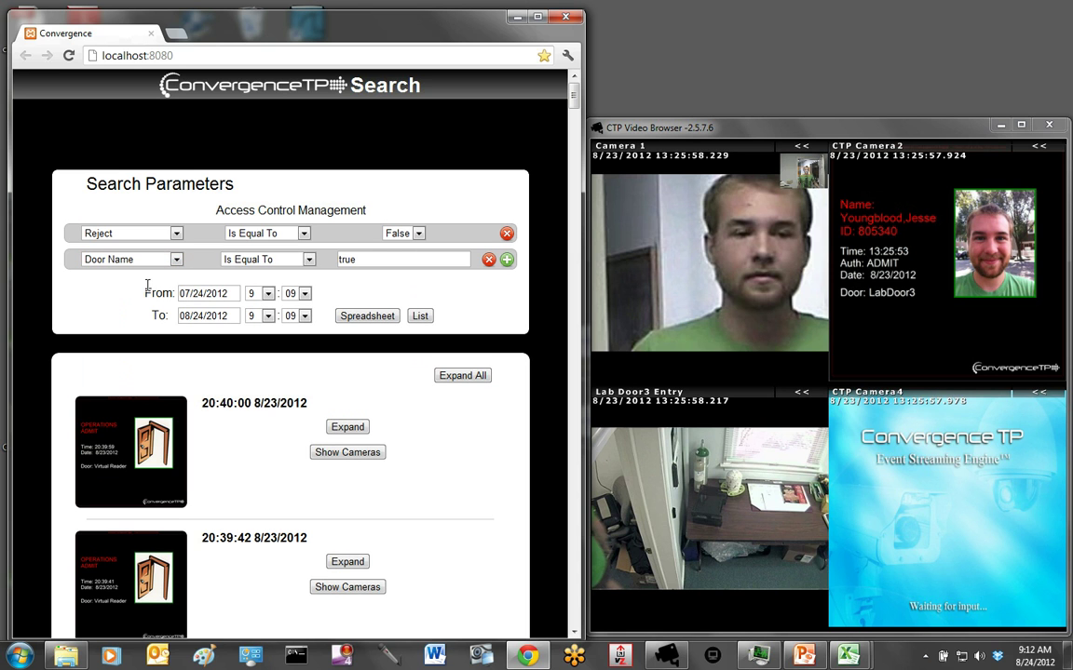
pyautogui.click(310, 260)
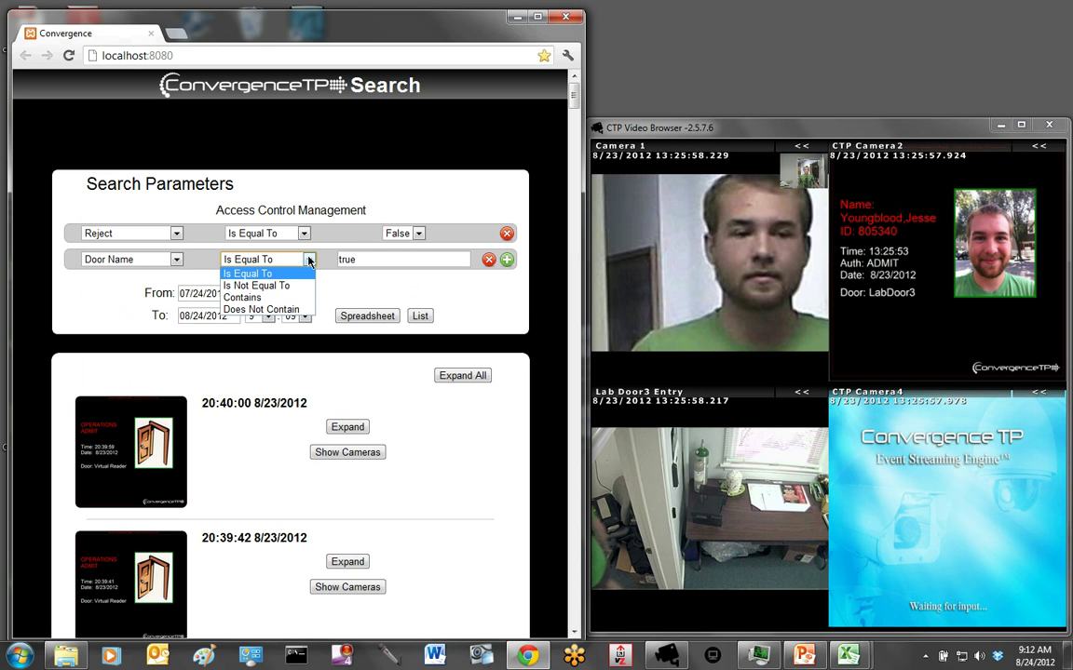
pyautogui.click(271, 298)
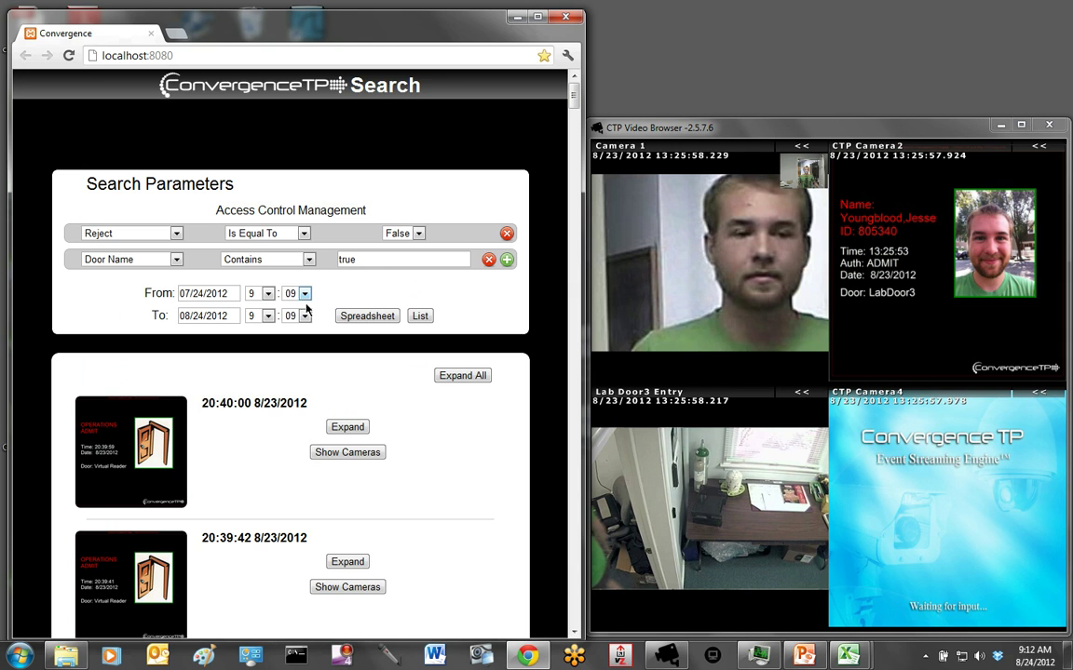
pyautogui.click(383, 261)
pyautogui.press('BackSpace')
pyautogui.press('BackSpace')
pyautogui.press('BackSpace')
pyautogui.press('BackSpace')
pyautogui.write('l')
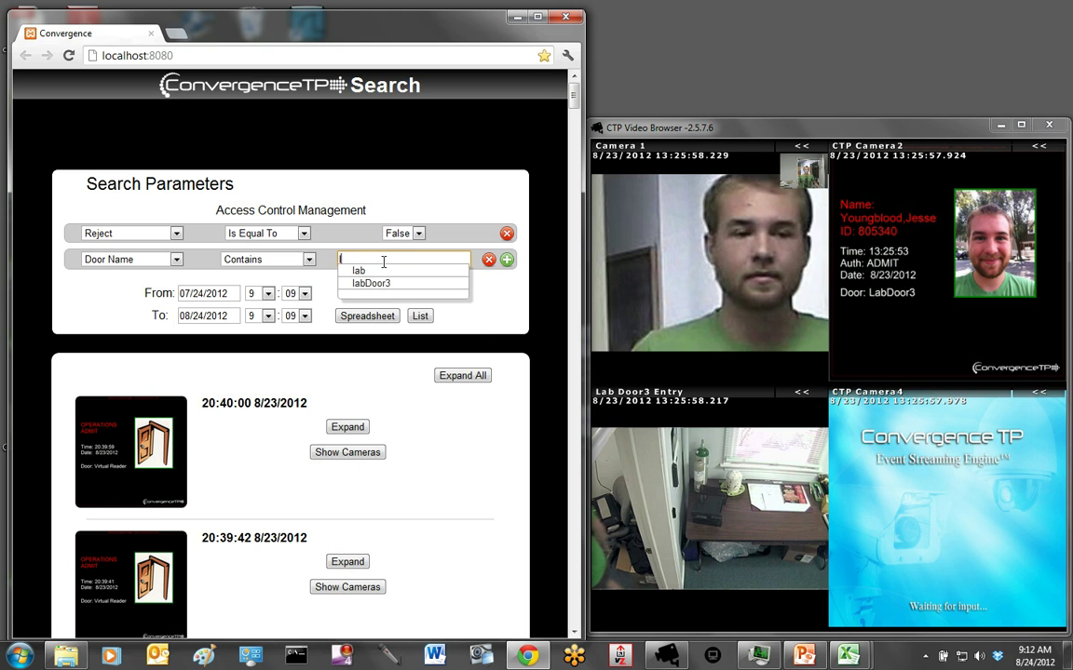
pyautogui.write('ab')
# - Add a third criterion: Full Name Contains 'ch'
pyautogui.click(507, 262)
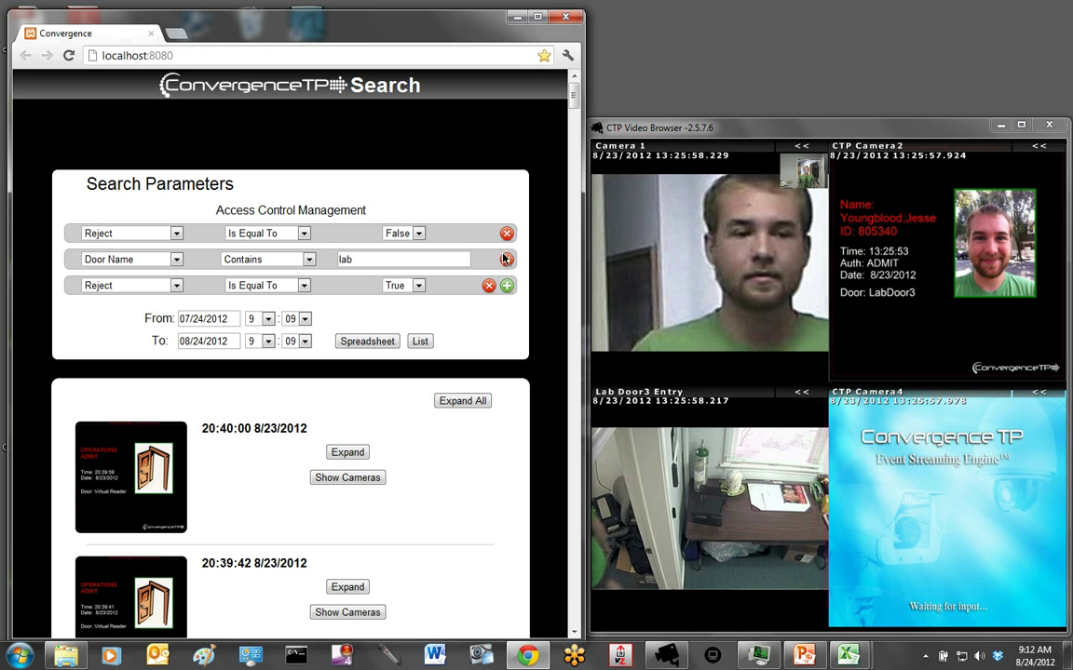
pyautogui.click(173, 283)
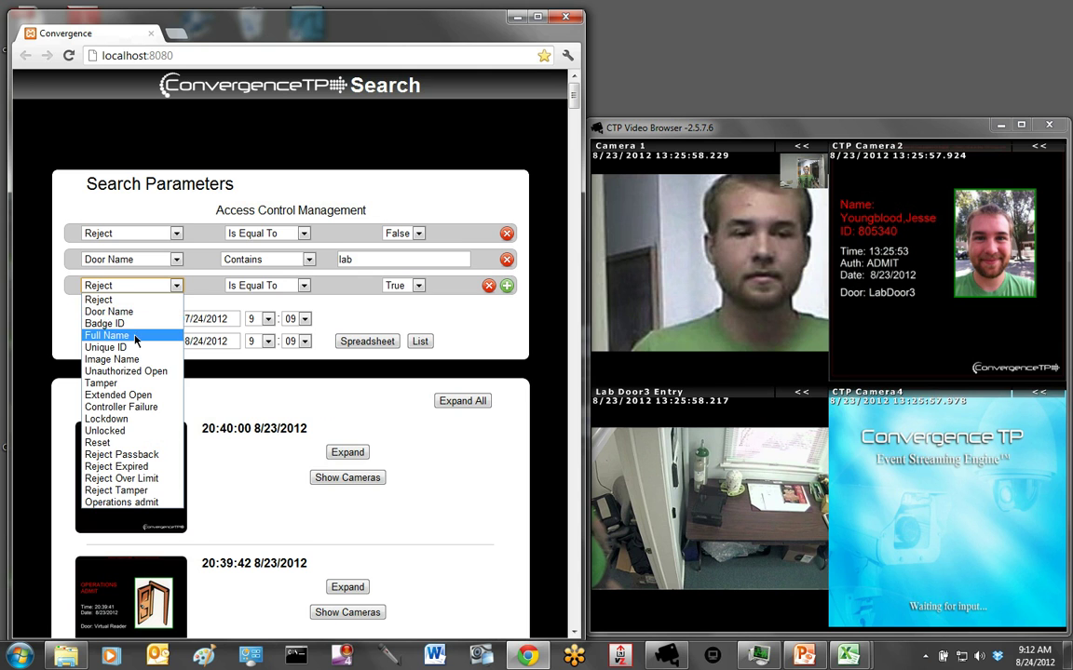
pyautogui.click(135, 336)
pyautogui.click(308, 286)
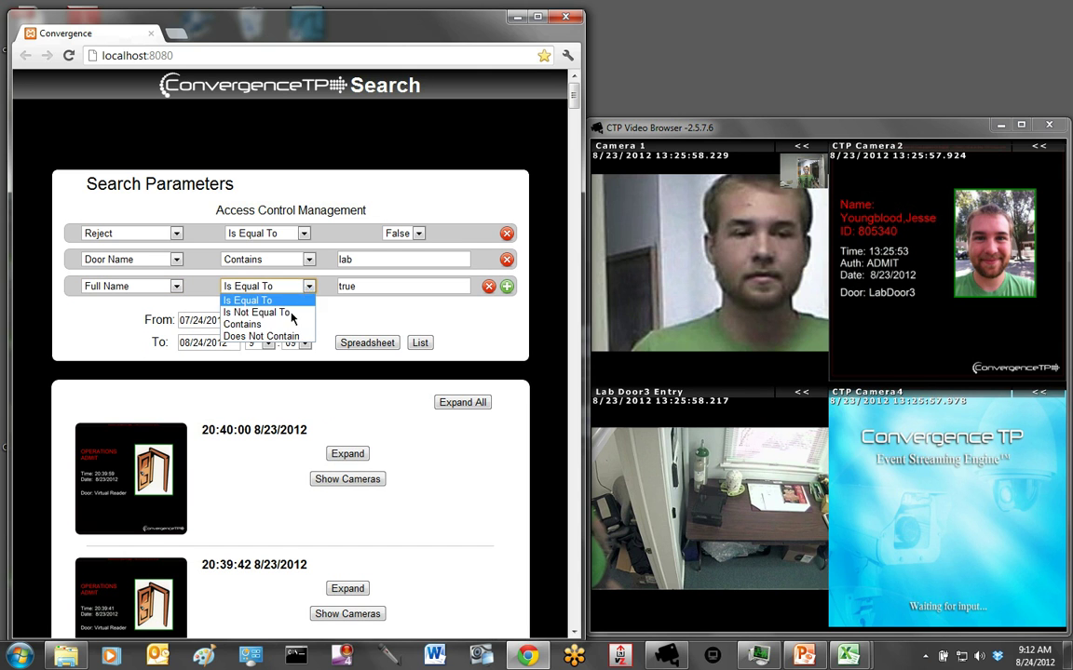
pyautogui.click(252, 324)
pyautogui.click(361, 286)
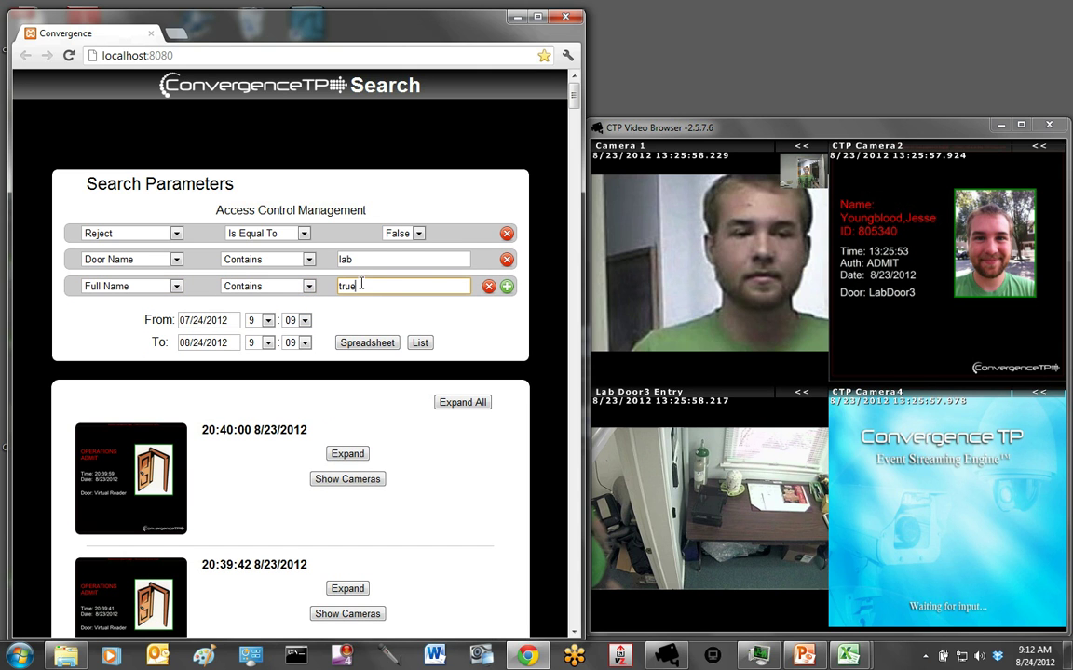
pyautogui.press('BackSpace')
pyautogui.press('BackSpace')
pyautogui.press('BackSpace')
pyautogui.press('BackSpace')
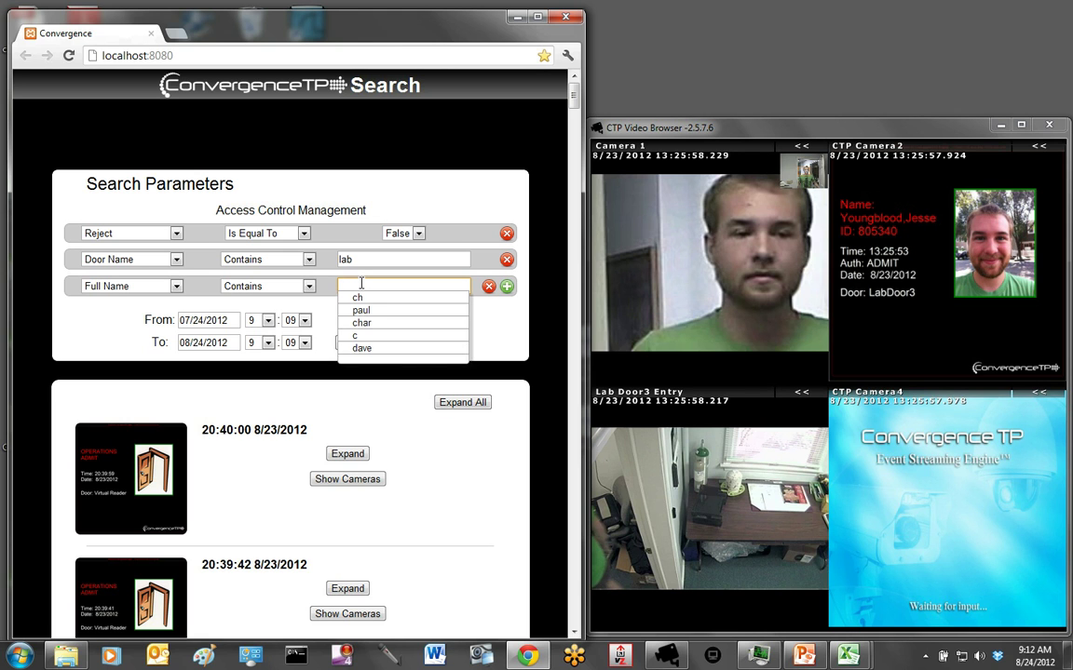
pyautogui.write('ch')
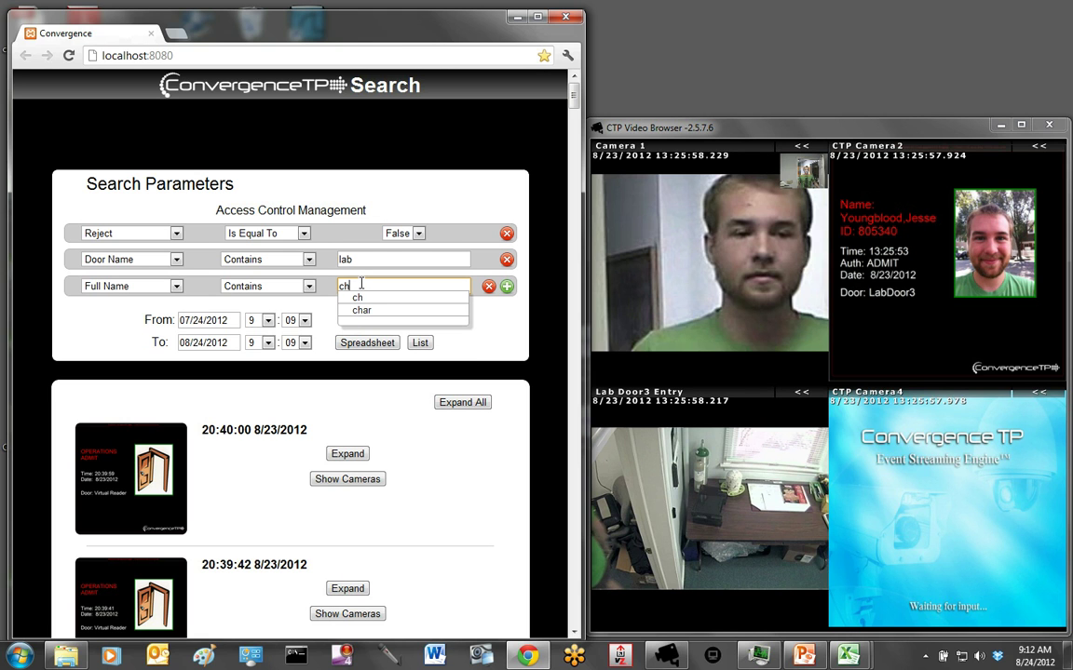
pyautogui.click(501, 335)
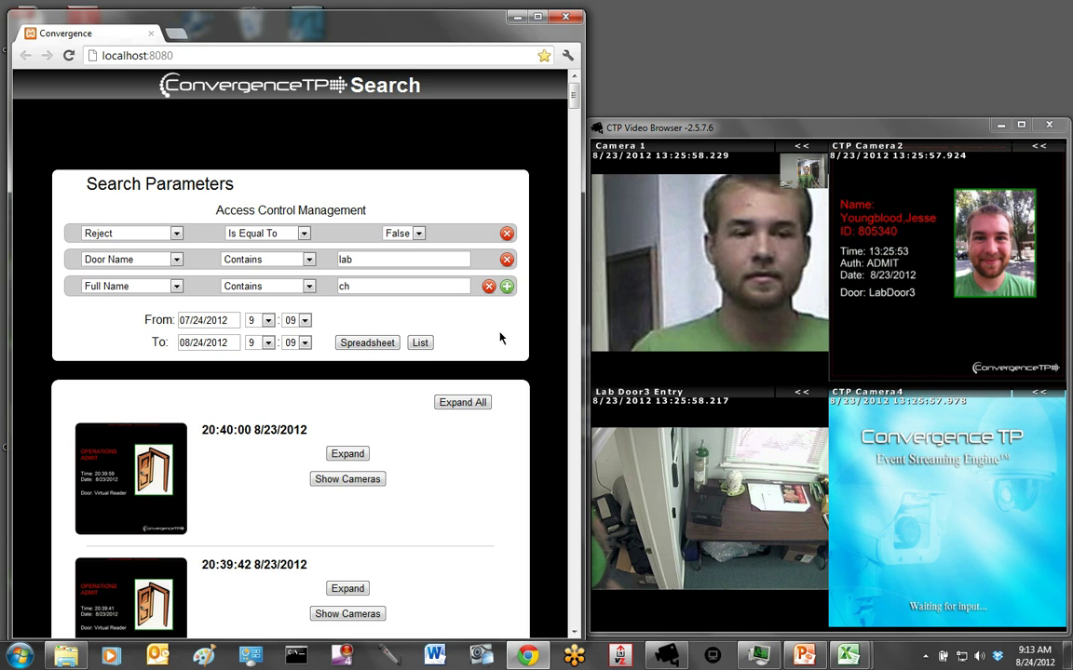
# - Run the List search and expand all LabDoor3 results to show status, door, badge ID and name
pyautogui.click(420, 343)
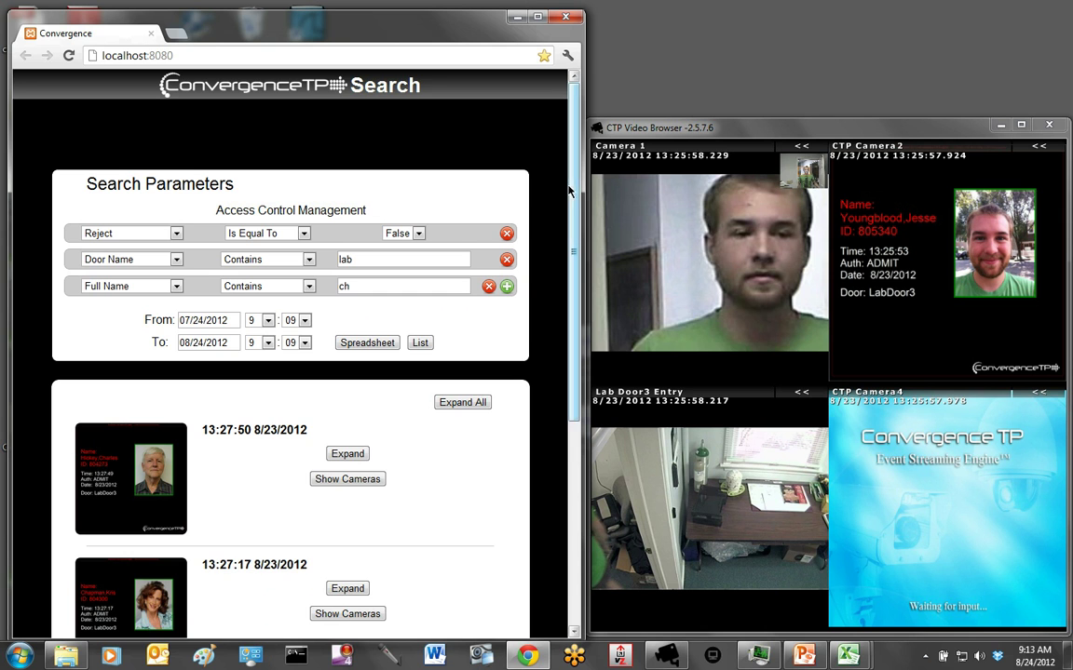
pyautogui.scroll(-3, 551, 242)
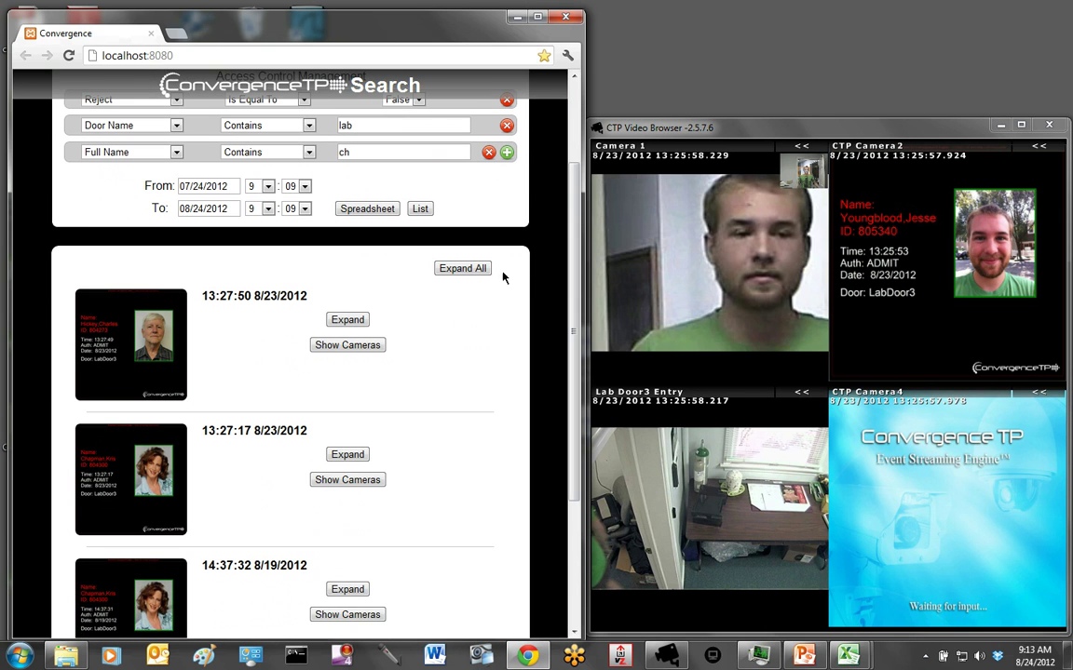
pyautogui.click(474, 269)
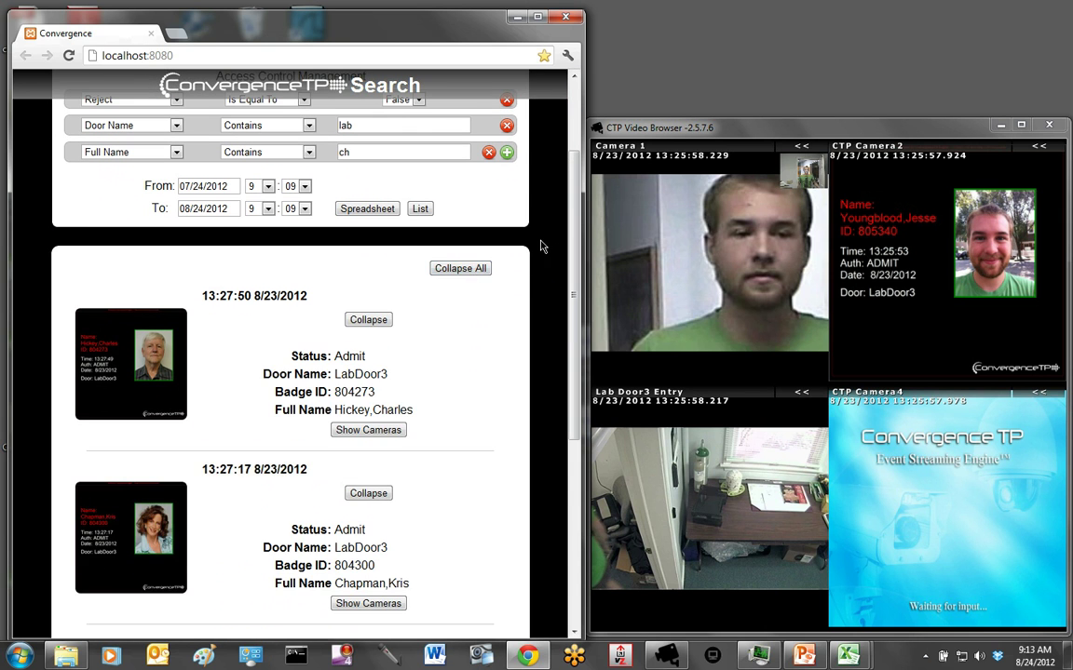
pyautogui.scroll(-3, 558, 270)
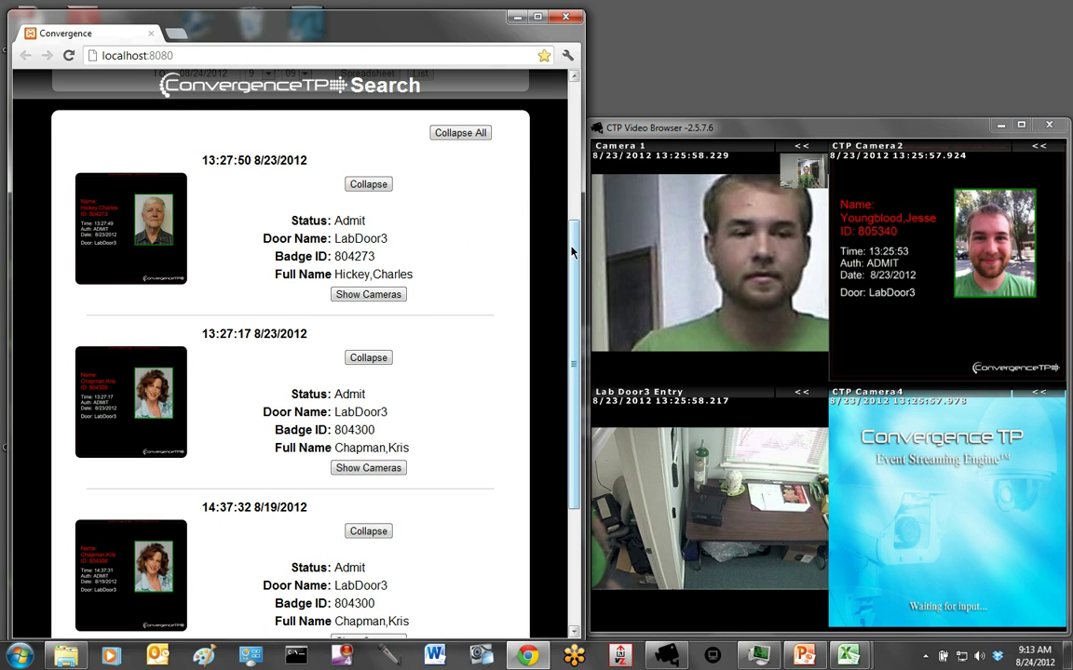
pyautogui.scroll(1, 574, 229)
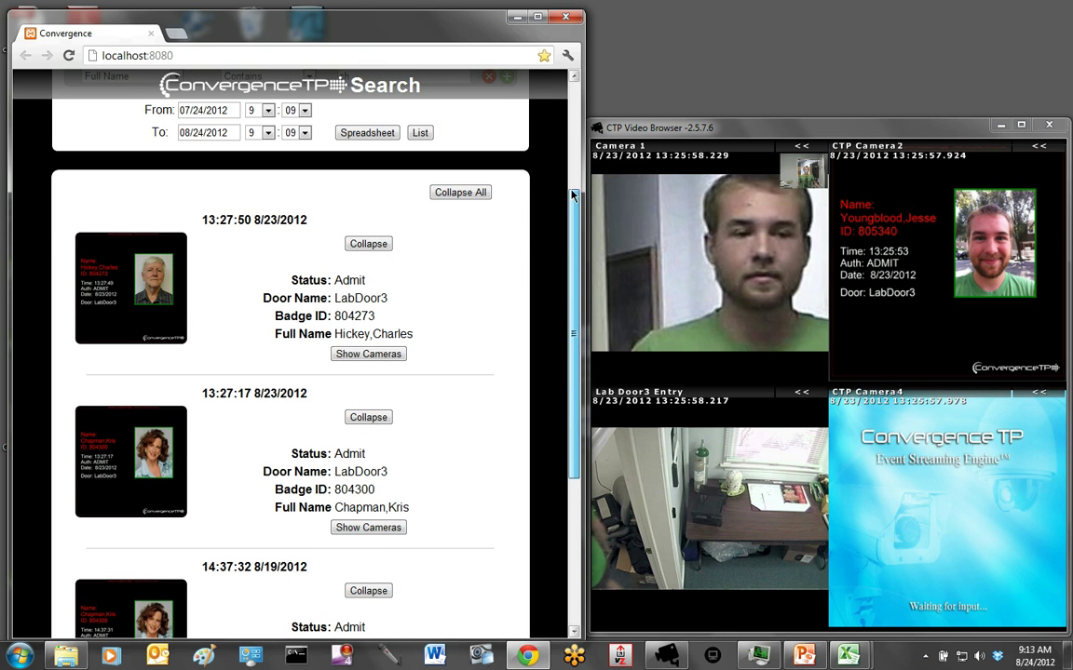
pyautogui.scroll(1, 574, 222)
pyautogui.scroll(-1, 544, 229)
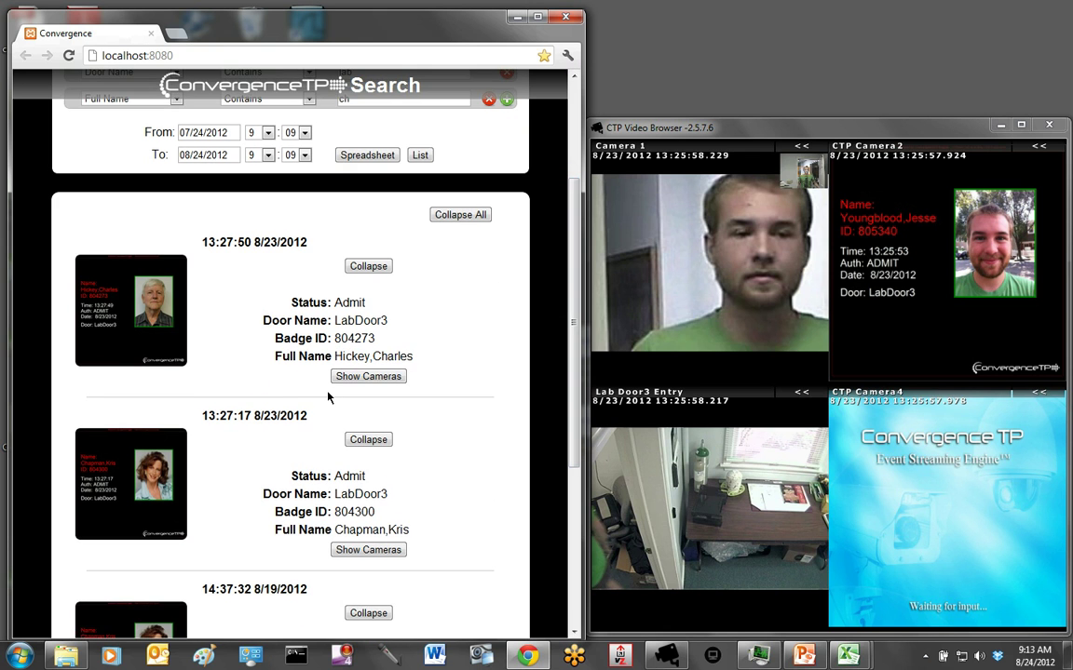
# - Enlarge the 13:27:17 LabDoor3 admit event's badge card to play its cameras, then close it
pyautogui.click(132, 489)
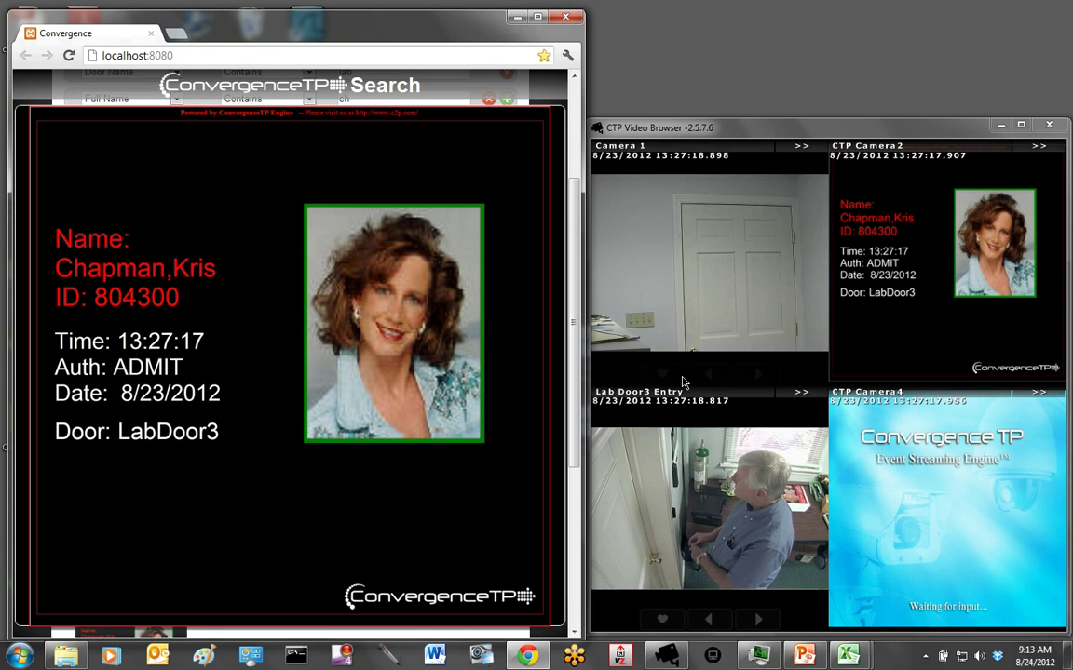
pyautogui.moveTo(668, 270)
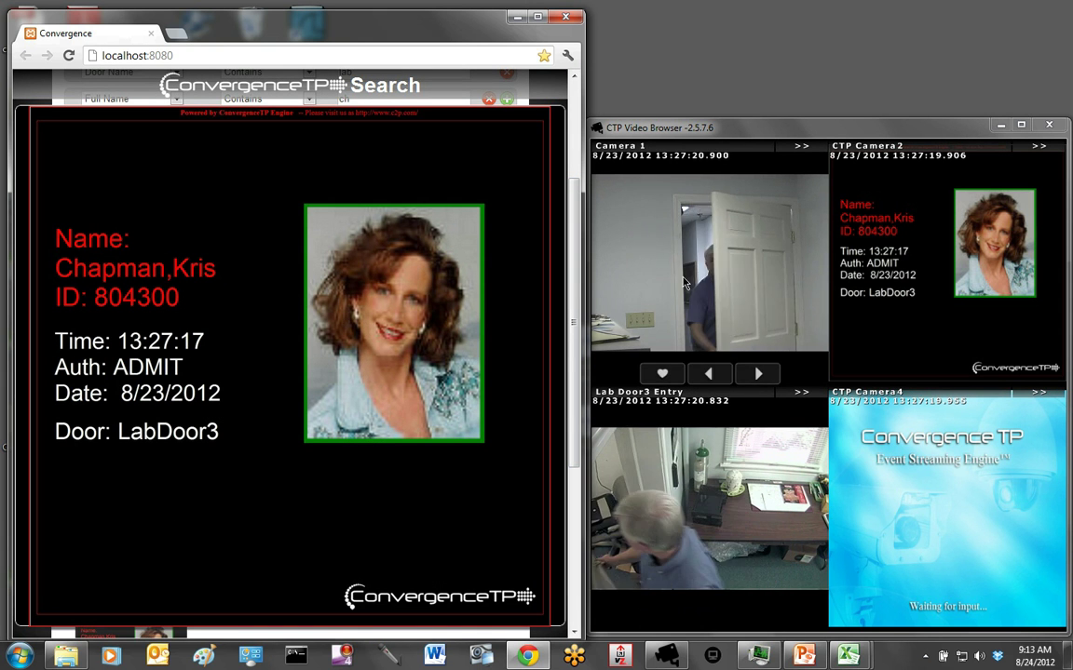
pyautogui.moveTo(972, 281)
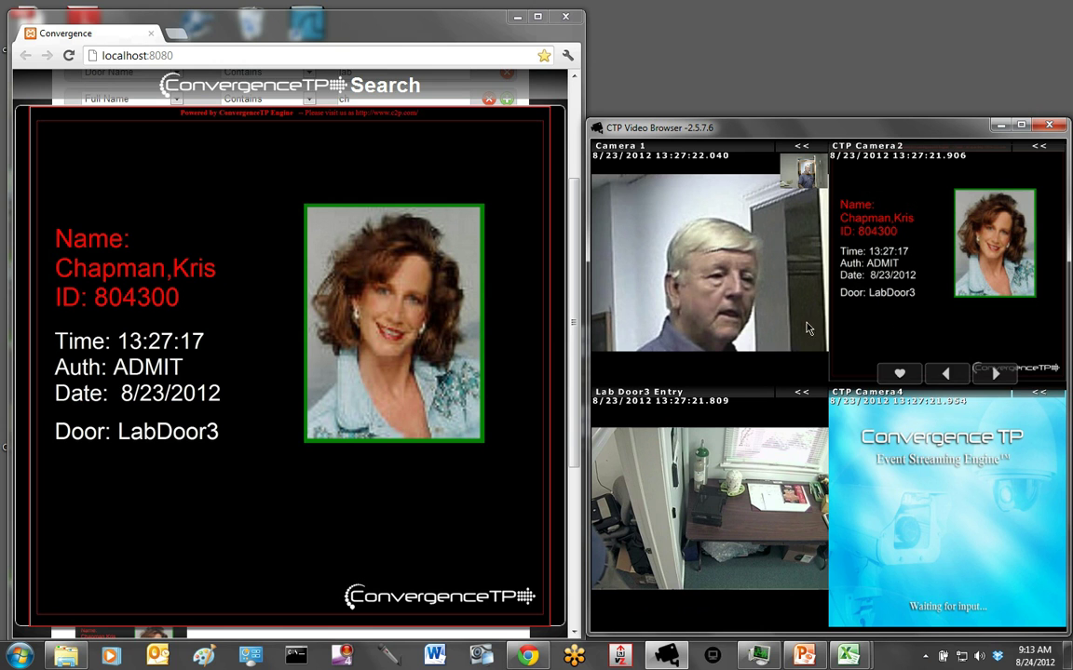
pyautogui.click(262, 367)
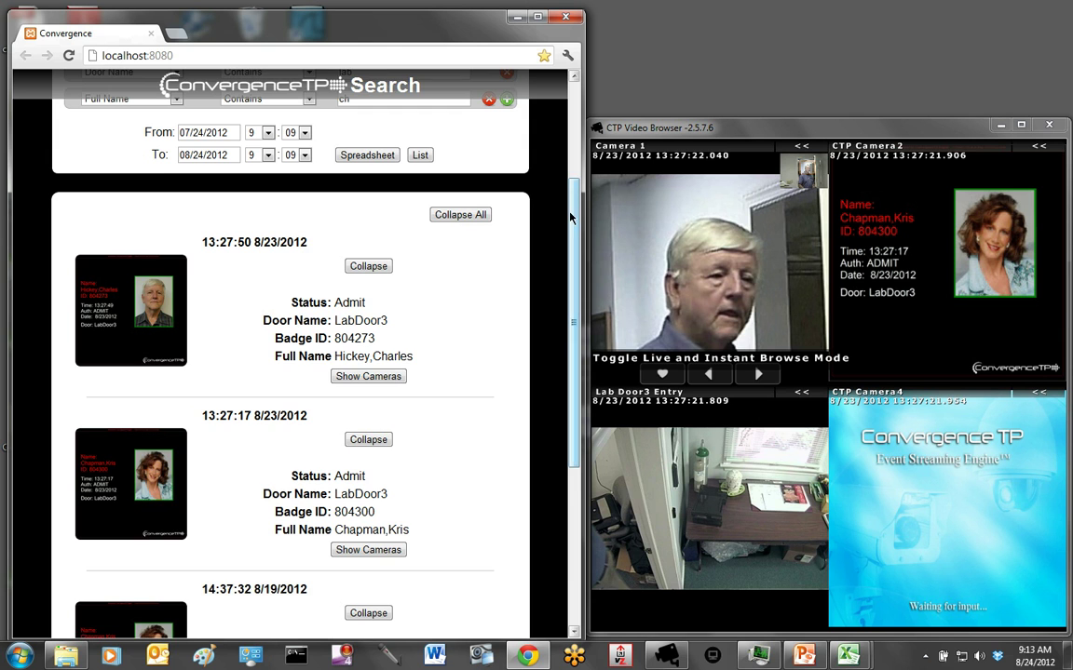
pyautogui.scroll(3, 512, 189)
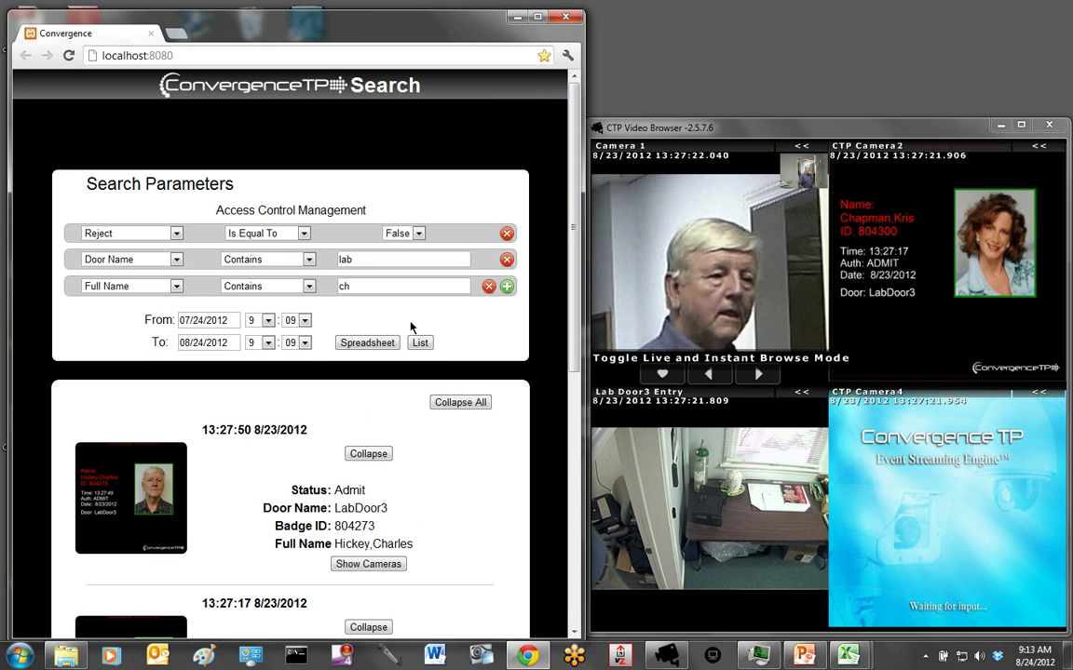
# - View the four matching events as a Spreadsheet table without adding extra fields
pyautogui.click(362, 346)
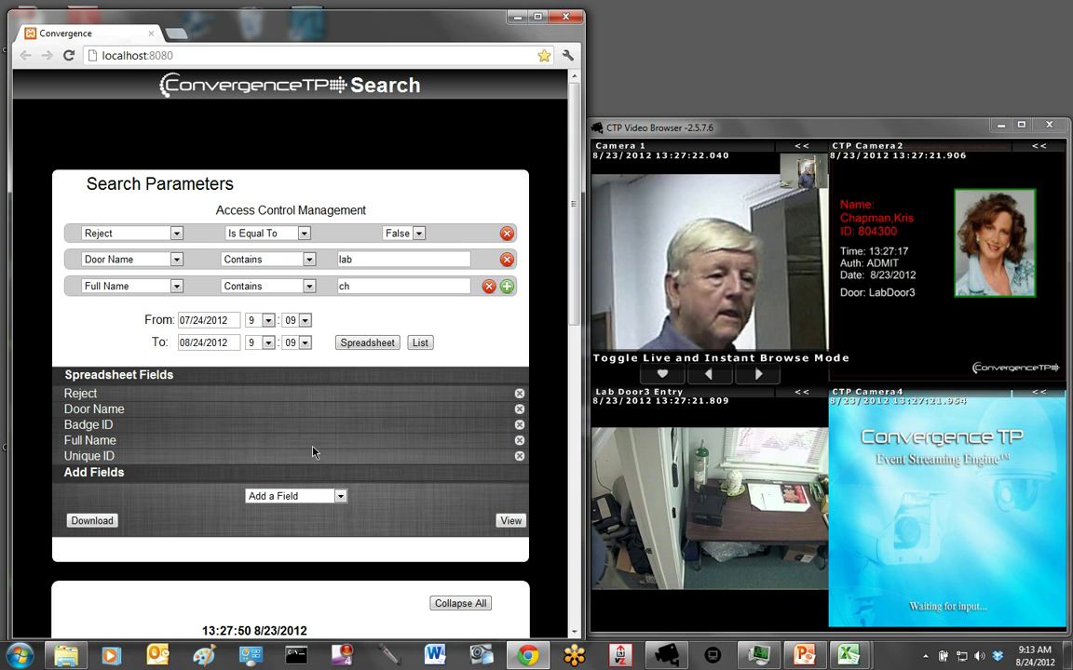
pyautogui.click(340, 496)
pyautogui.click(341, 497)
pyautogui.click(510, 523)
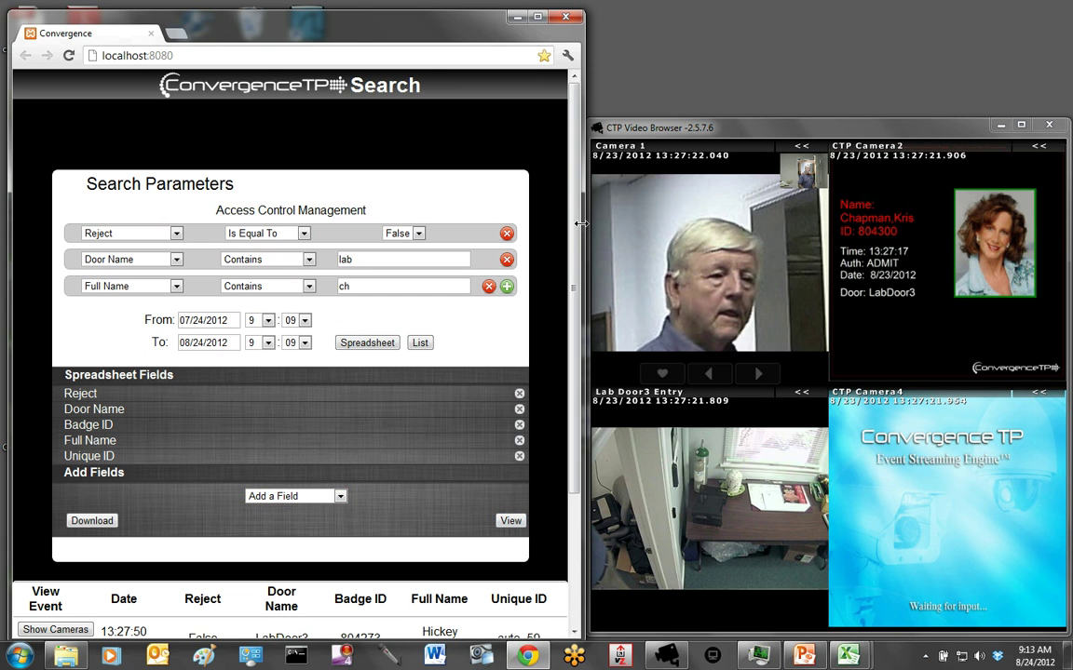
pyautogui.scroll(-2, 511, 231)
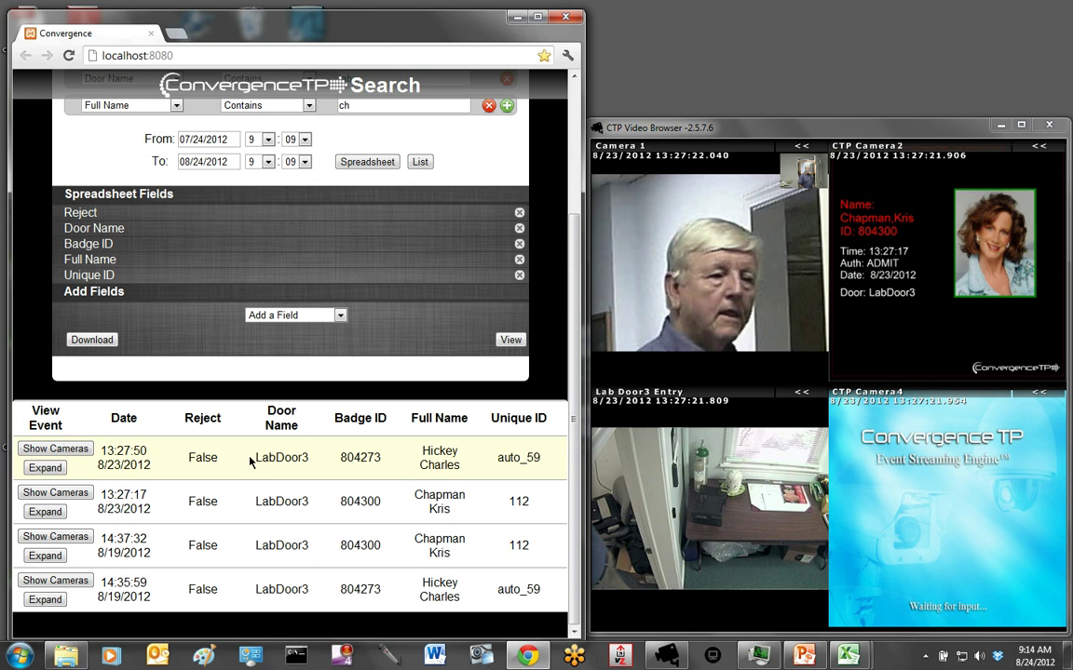
# - Play the first row's cameras, then download ConvergenceSearchResults (18).csv and open it in Excel
pyautogui.click(56, 451)
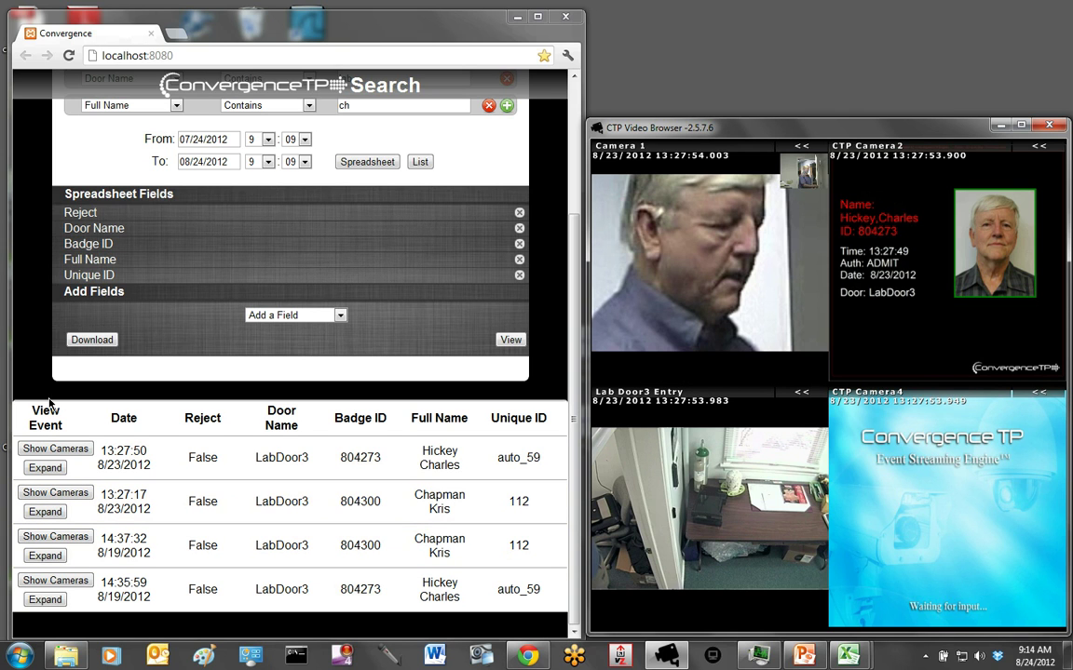
pyautogui.click(91, 341)
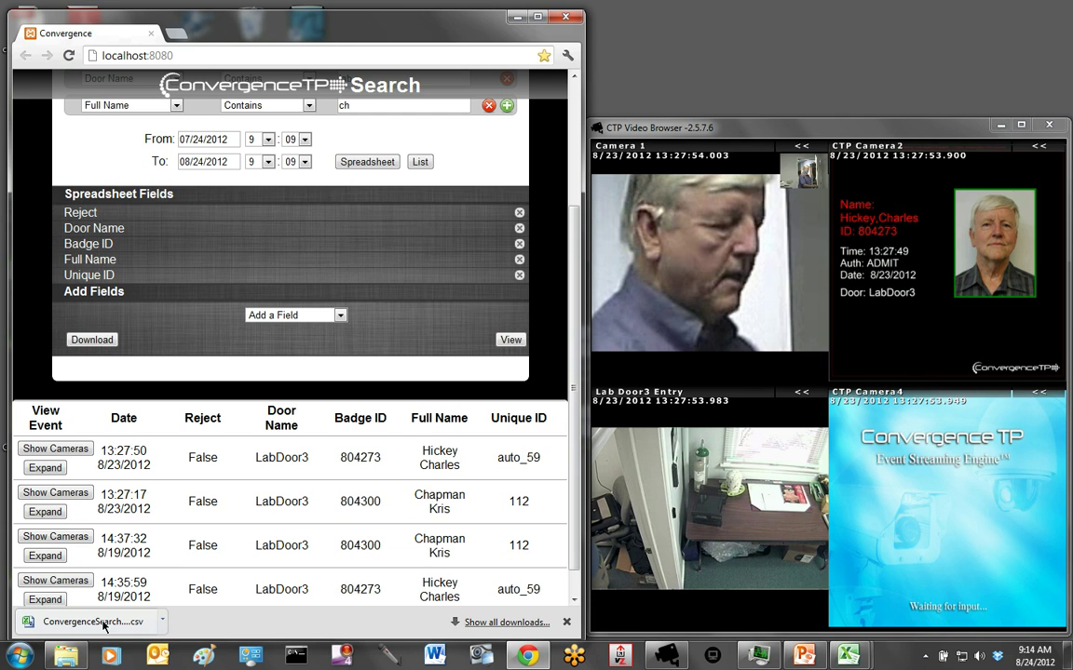
pyautogui.click(93, 622)
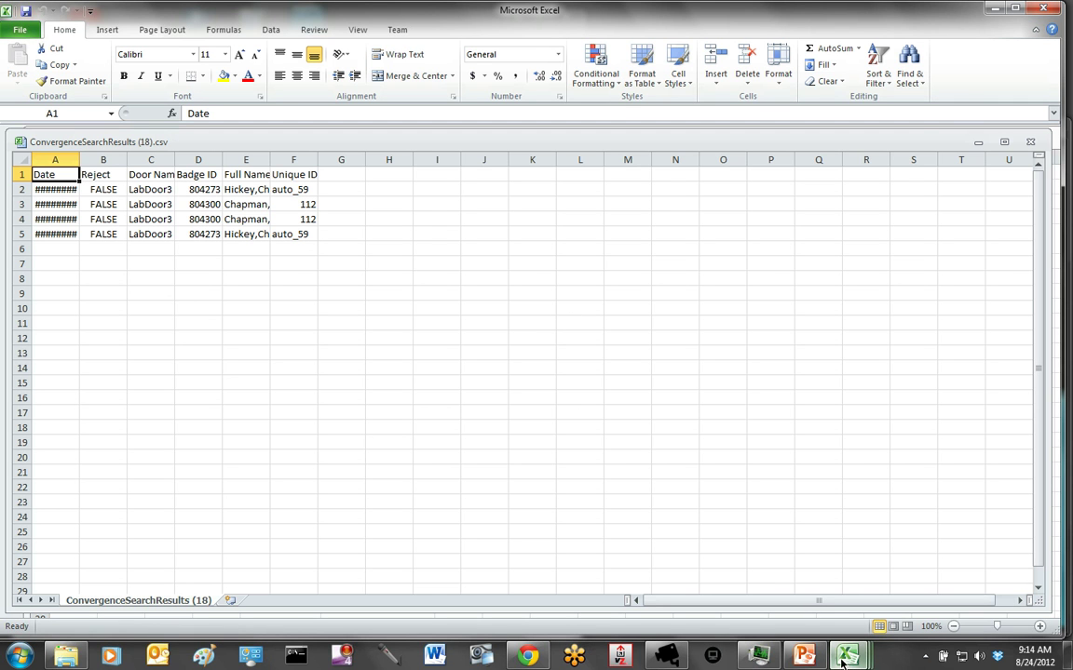
# - Switch to the 4 Sample graph McDonalds.xlsx workbook from the Excel taskbar previews
pyautogui.moveTo(847, 659)
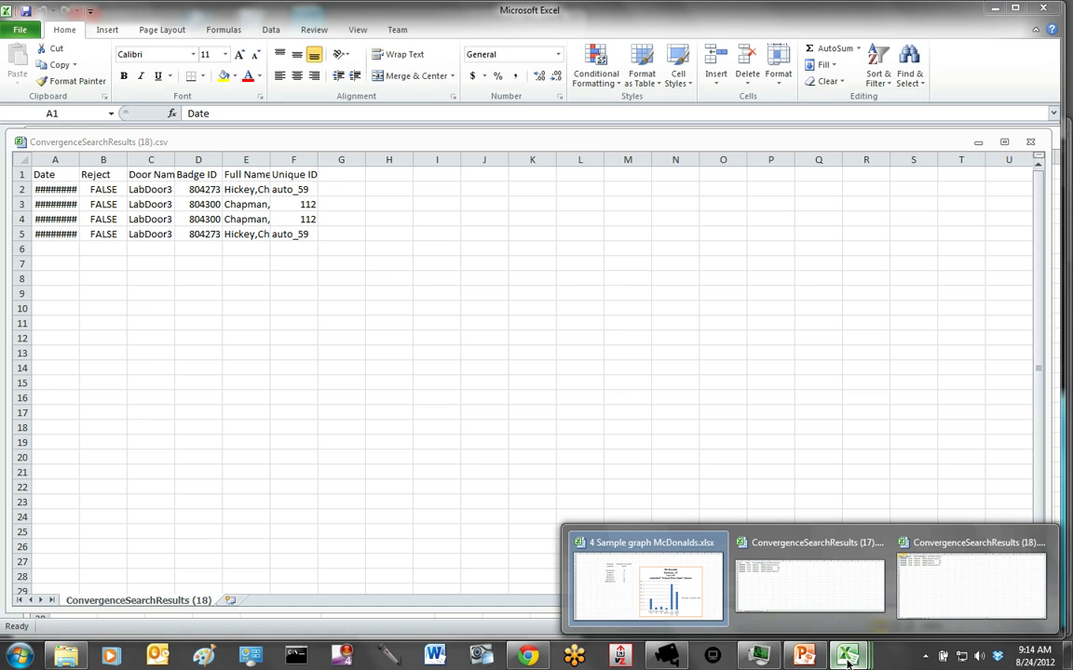
pyautogui.click(678, 599)
pyautogui.moveTo(713, 459)
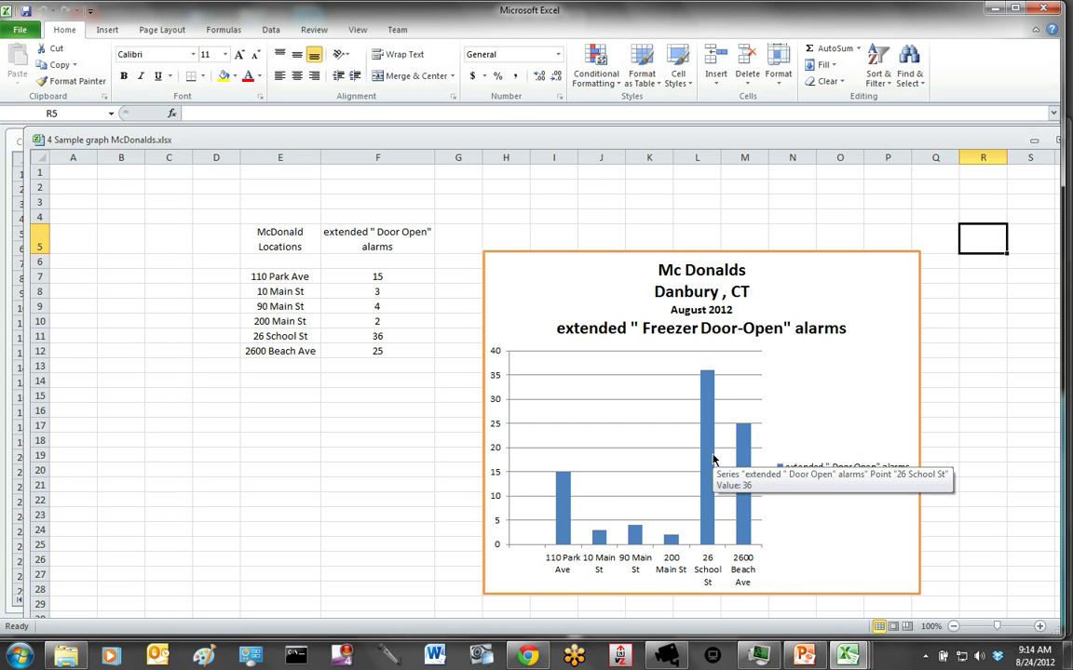